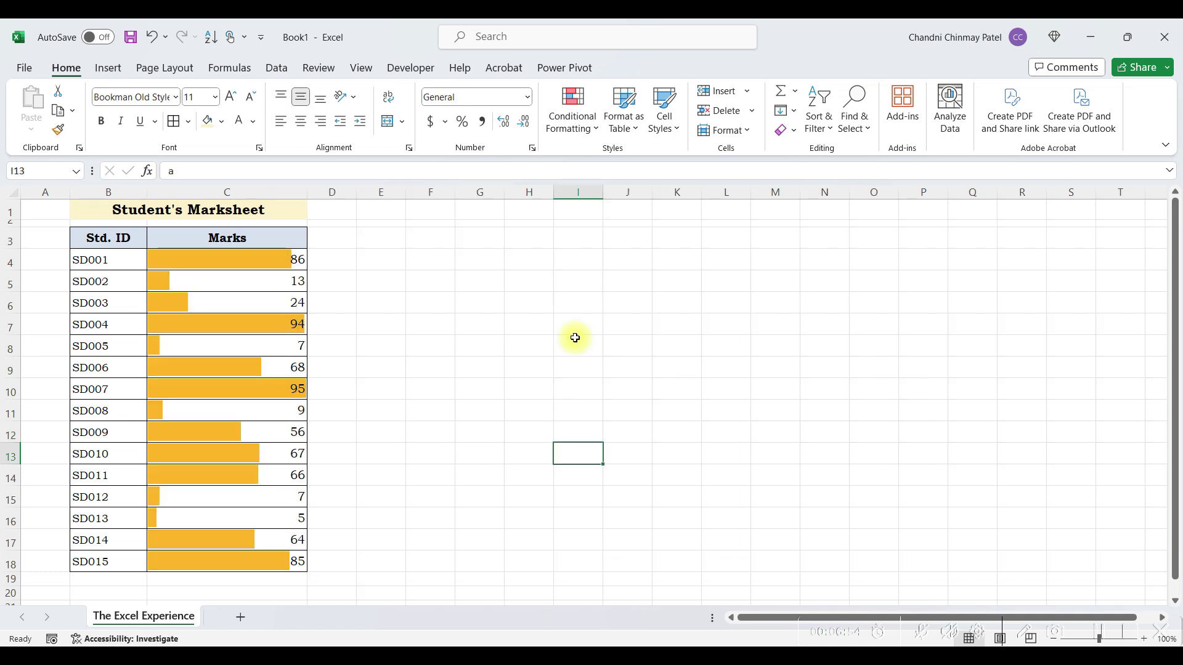
# Enter 'd' and 'f' with Ctrl+Enter so the marks recalculate.
pyautogui.write('d')
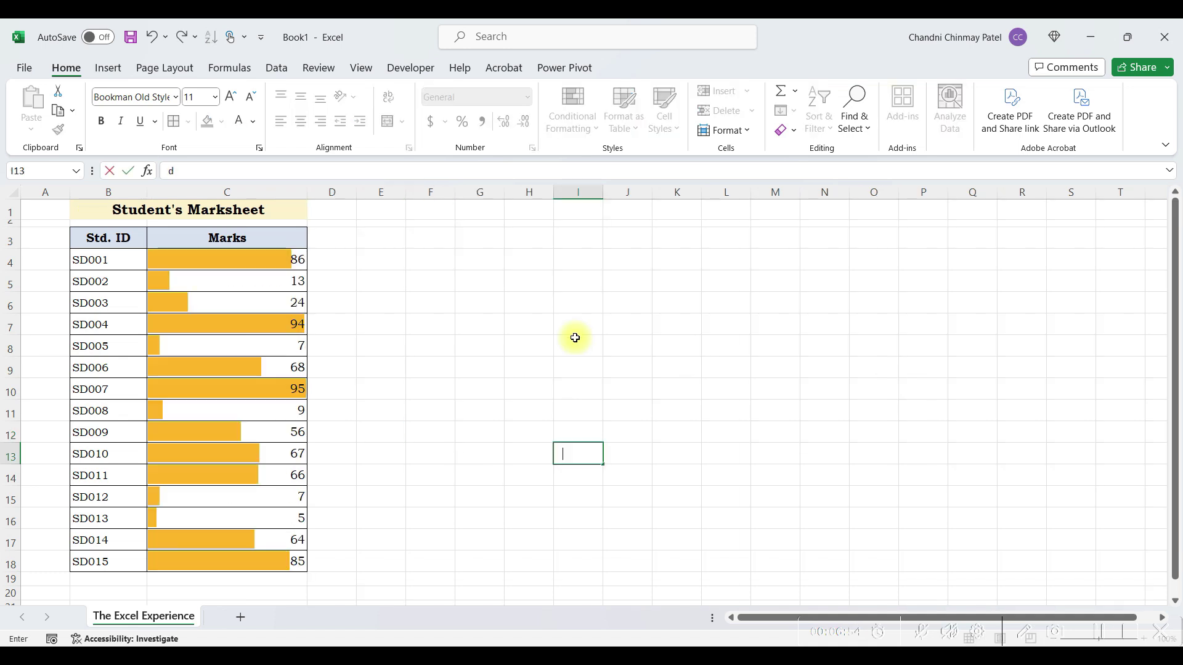
pyautogui.hotkey('ctrl', 'Return')
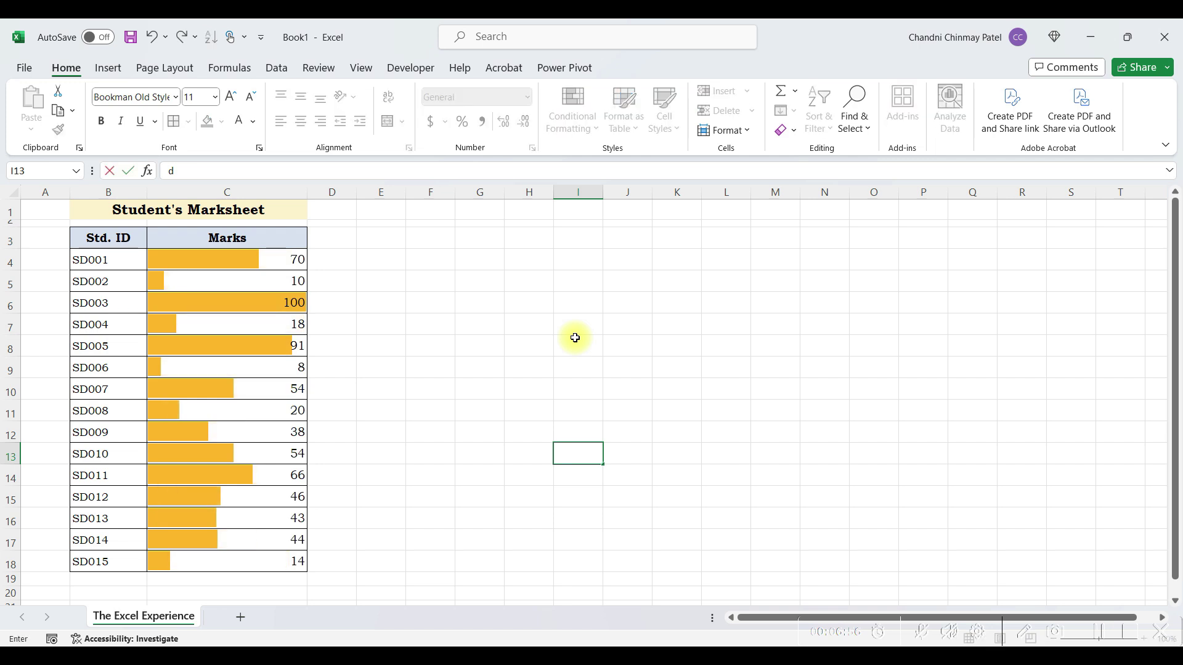
pyautogui.write('f')
pyautogui.hotkey('ctrl', 'Return')
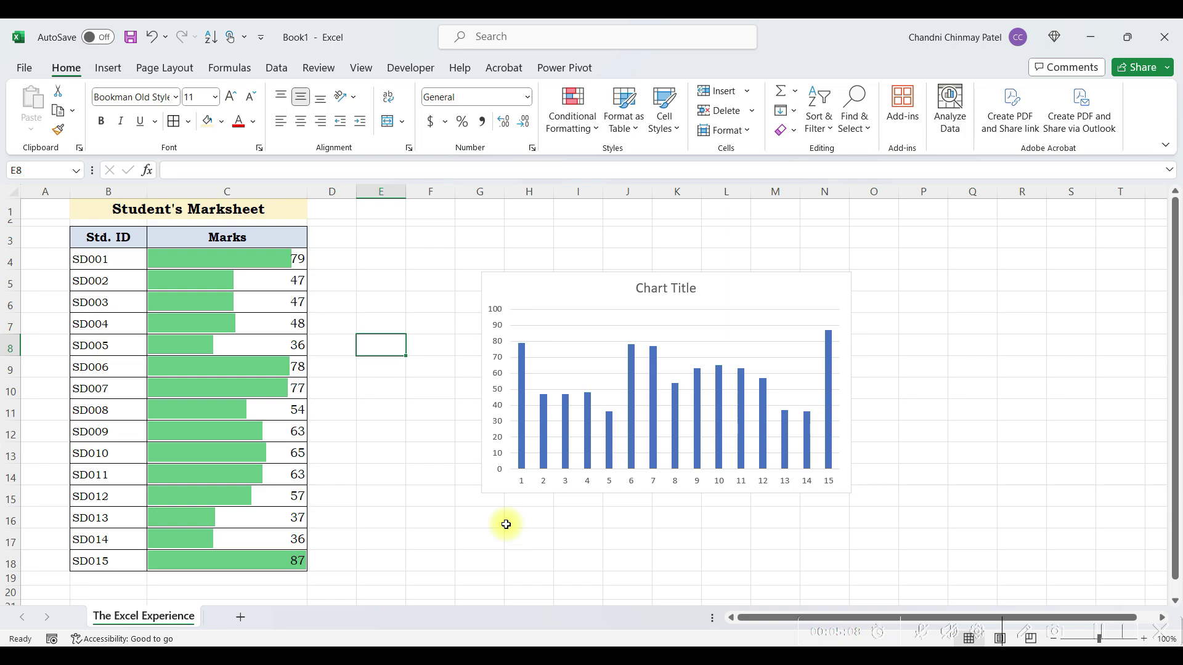
# Add green gradient fill data bars to the marks in C4:C18.
pyautogui.click(262, 370)
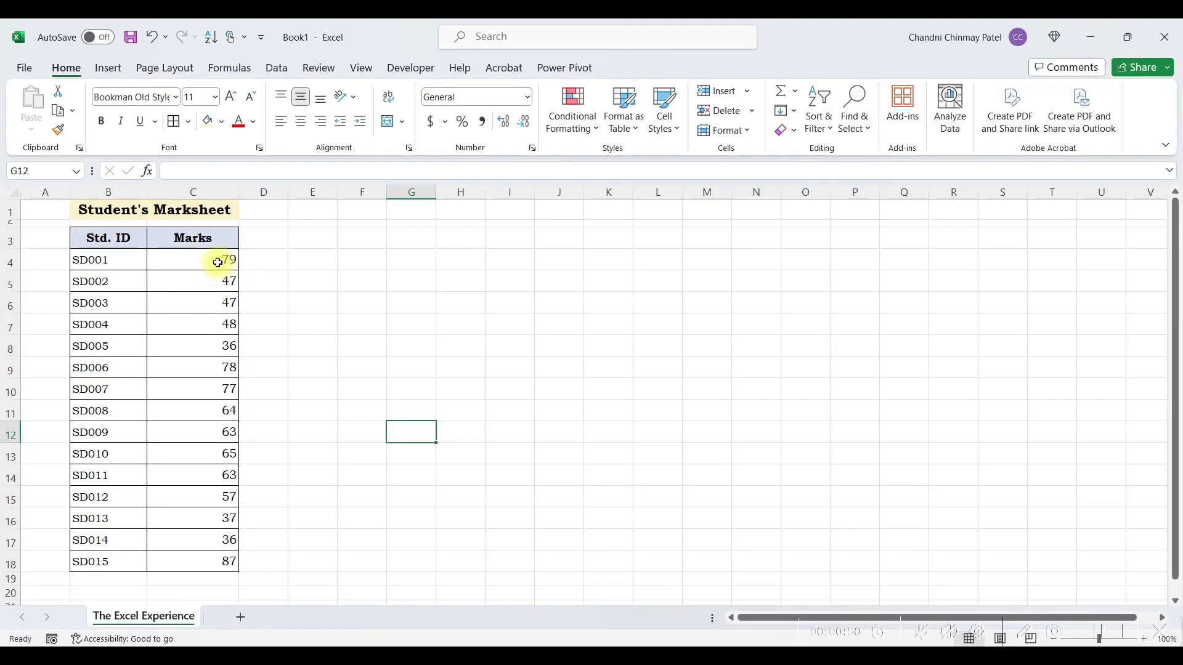
pyautogui.moveTo(219, 259); pyautogui.dragTo(219, 562)
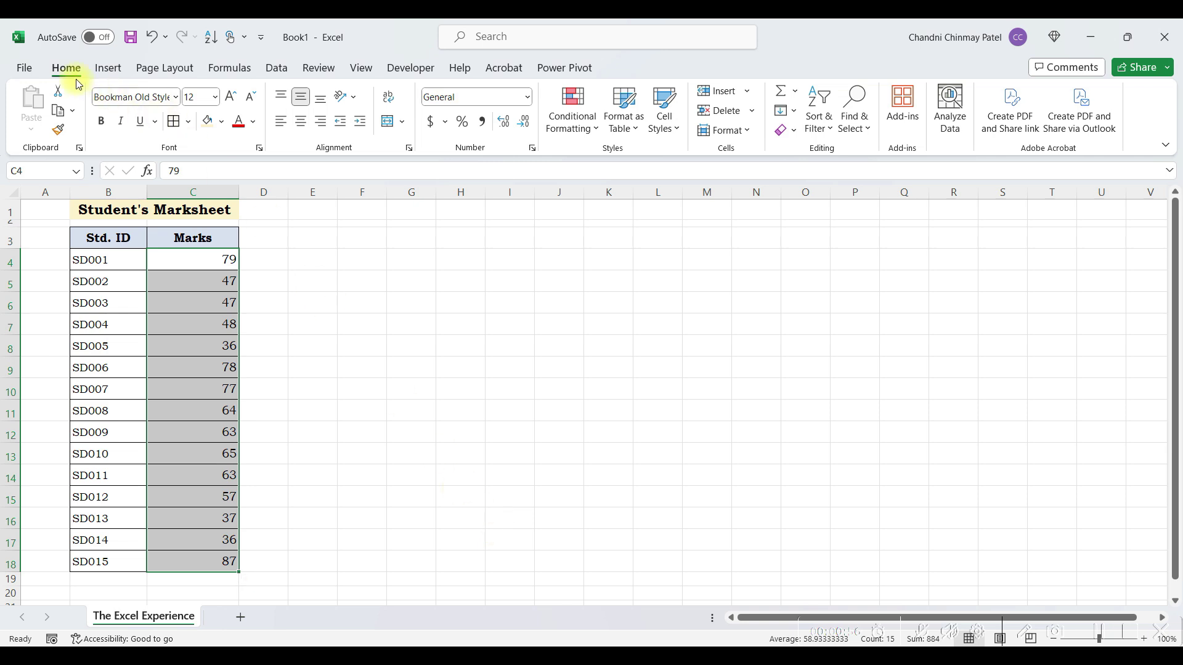
pyautogui.click(564, 123)
pyautogui.moveTo(603, 224)
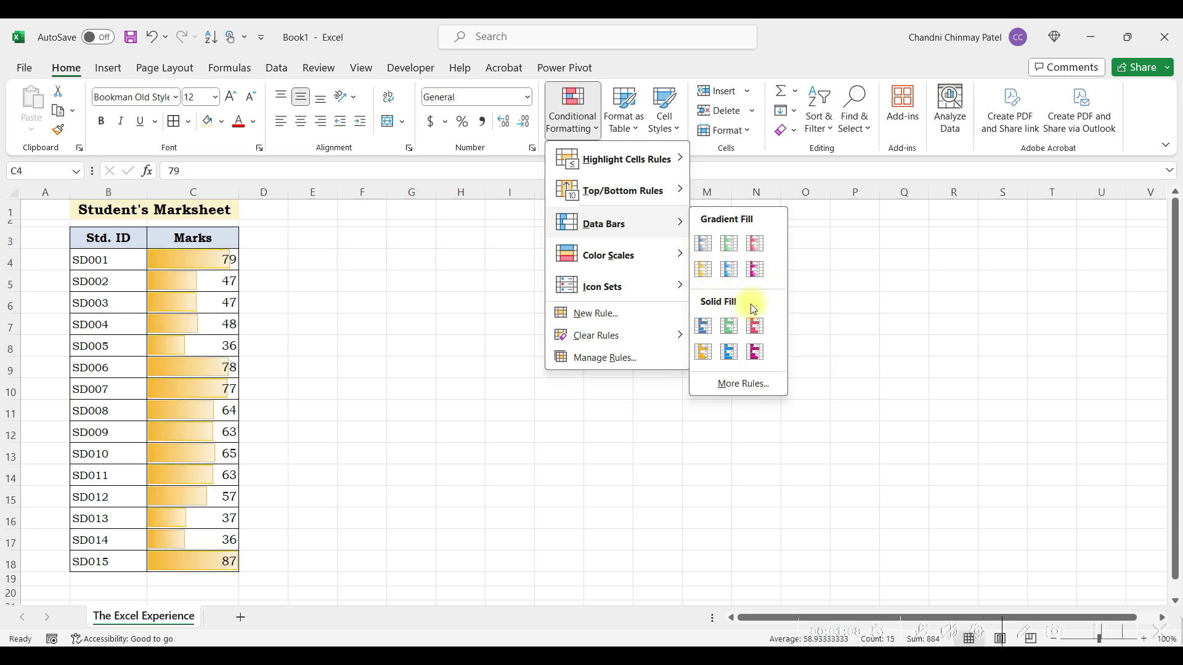
pyautogui.click(728, 245)
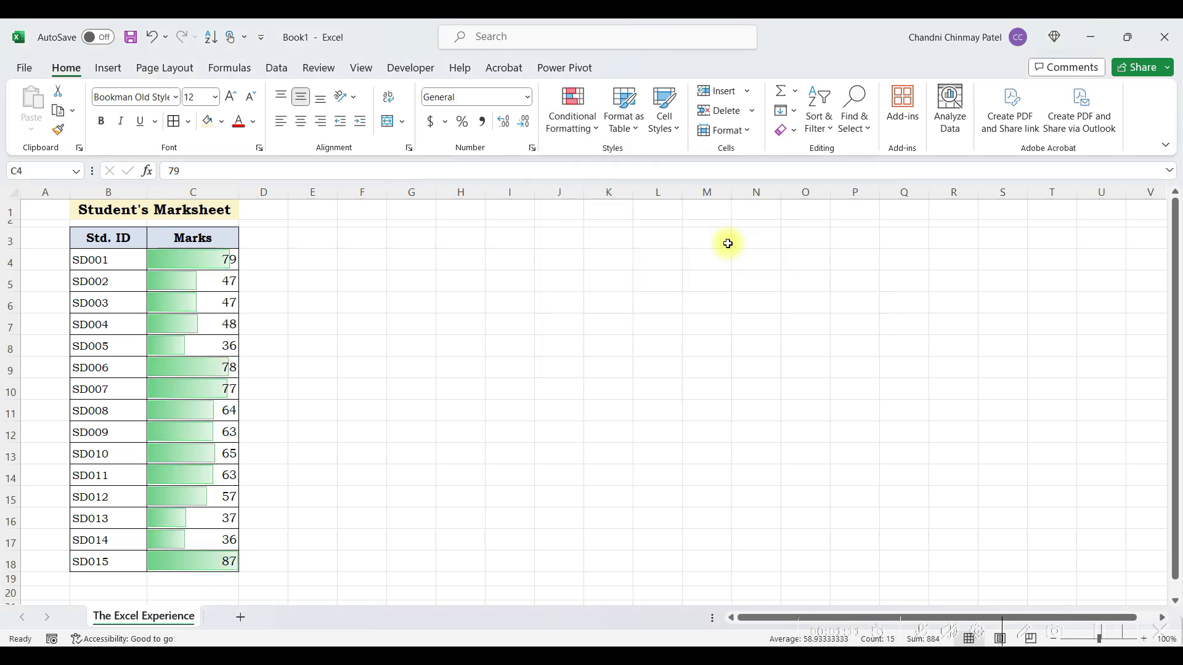
pyautogui.click(360, 360)
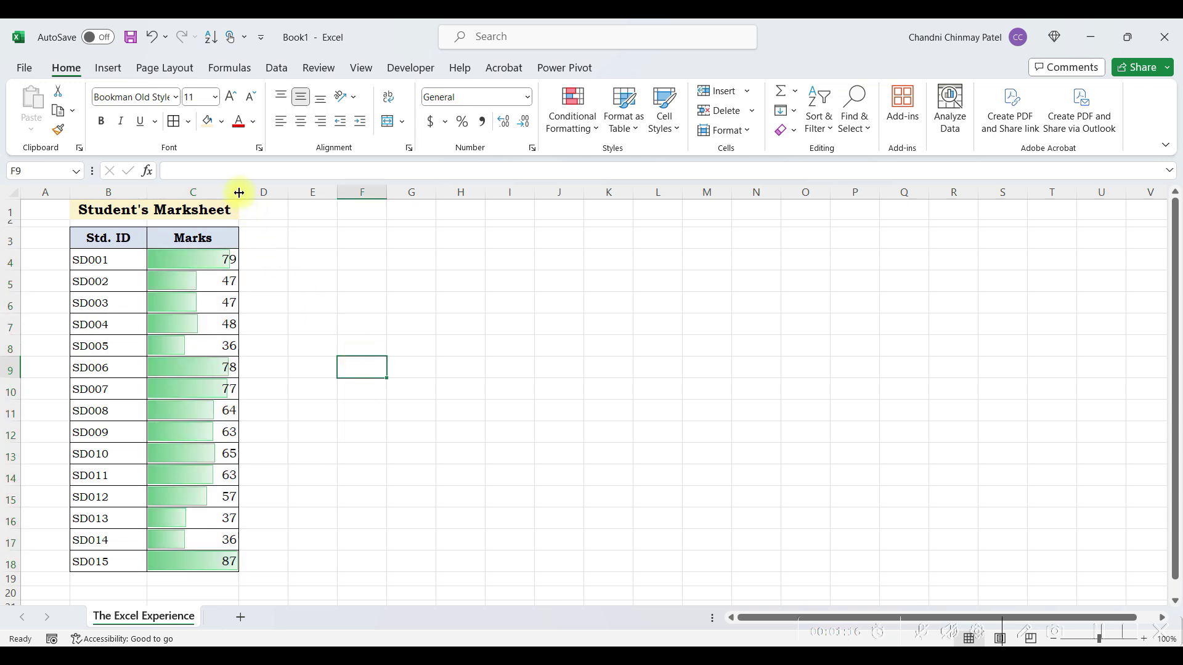
# Widen column C in two drags, then reselect the marks C4:C18.
pyautogui.moveTo(239, 193); pyautogui.dragTo(276, 209)
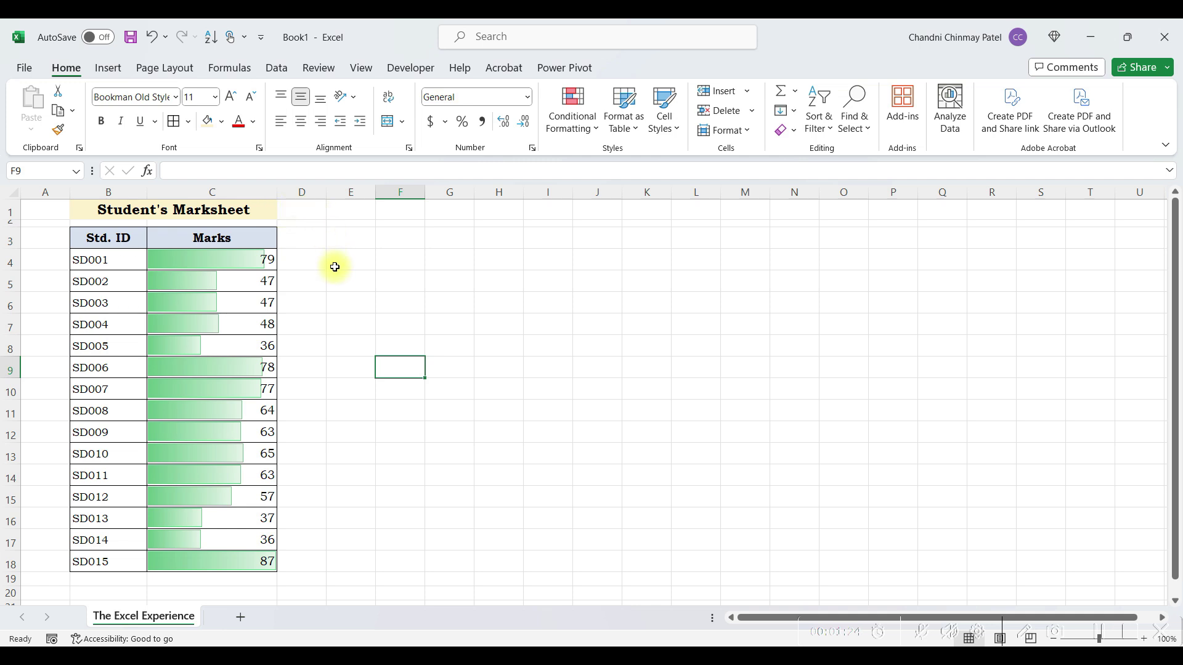
pyautogui.click(259, 558)
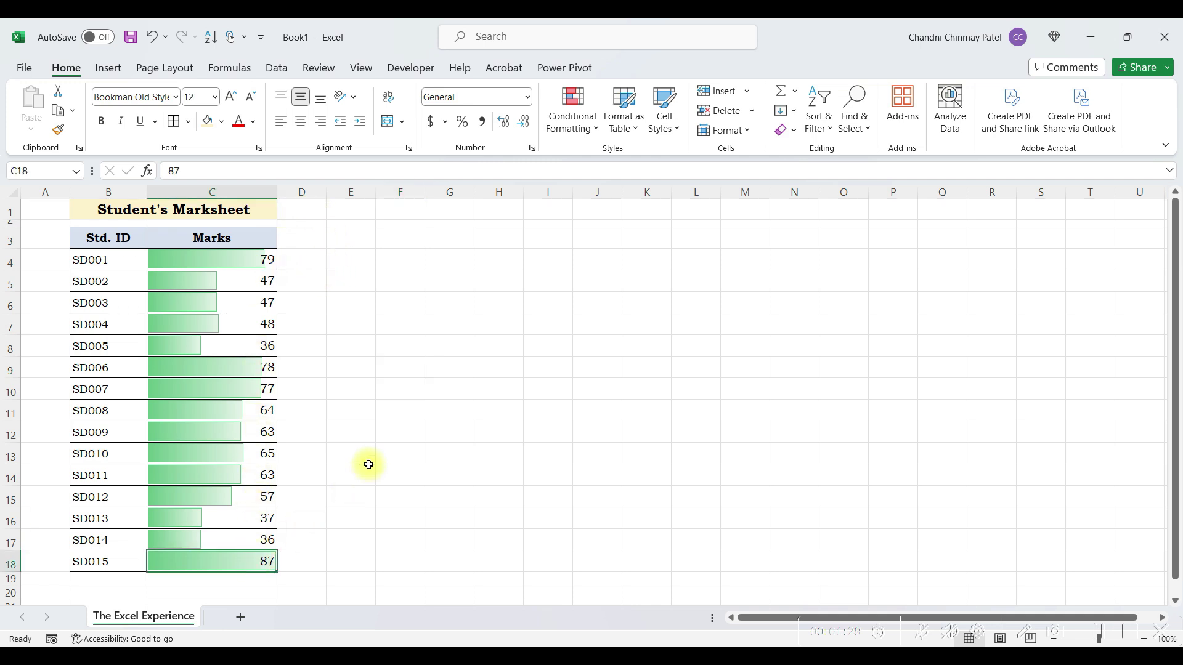
pyautogui.moveTo(277, 192); pyautogui.dragTo(307, 192)
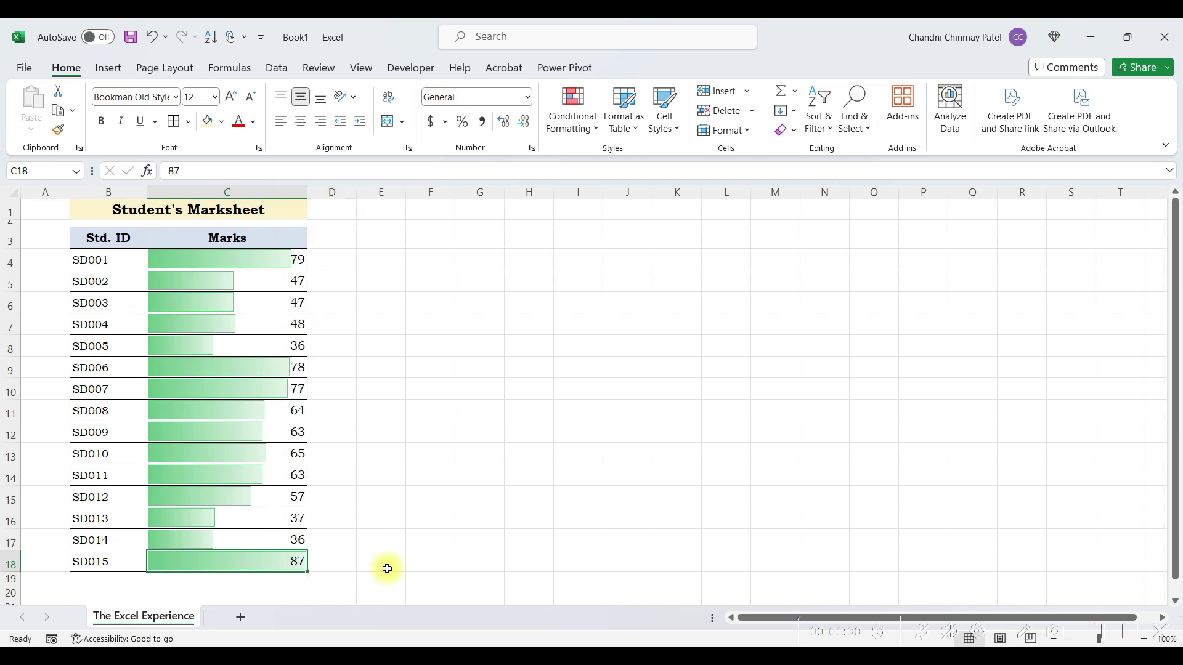
pyautogui.click(387, 569)
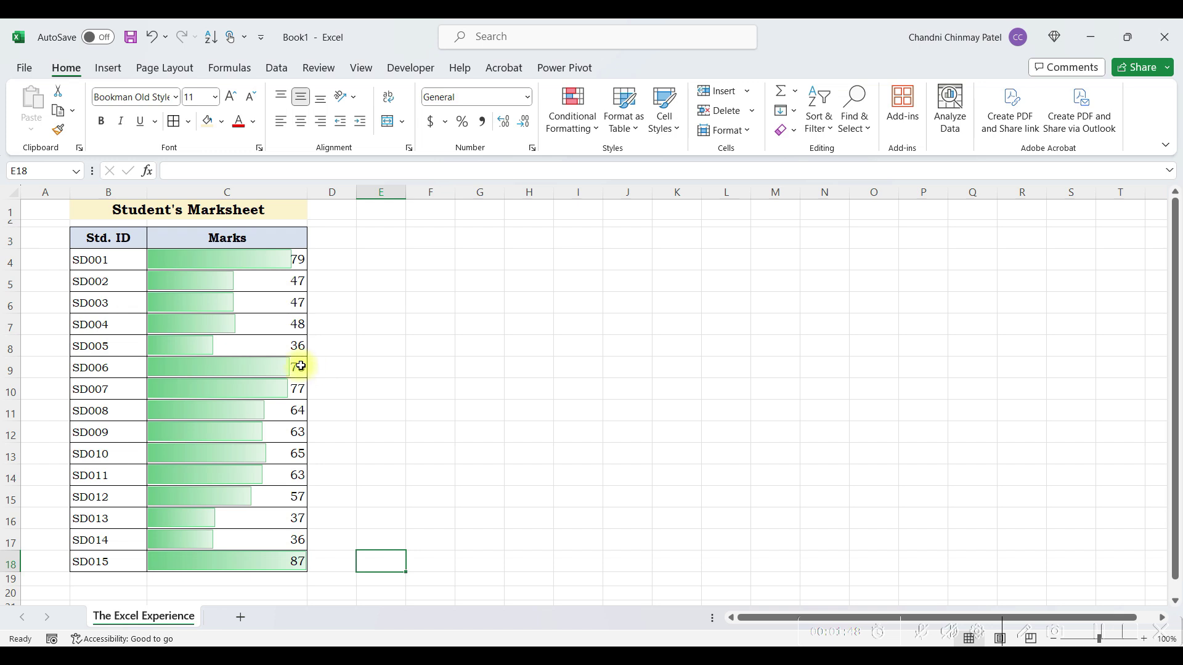
pyautogui.click(295, 364)
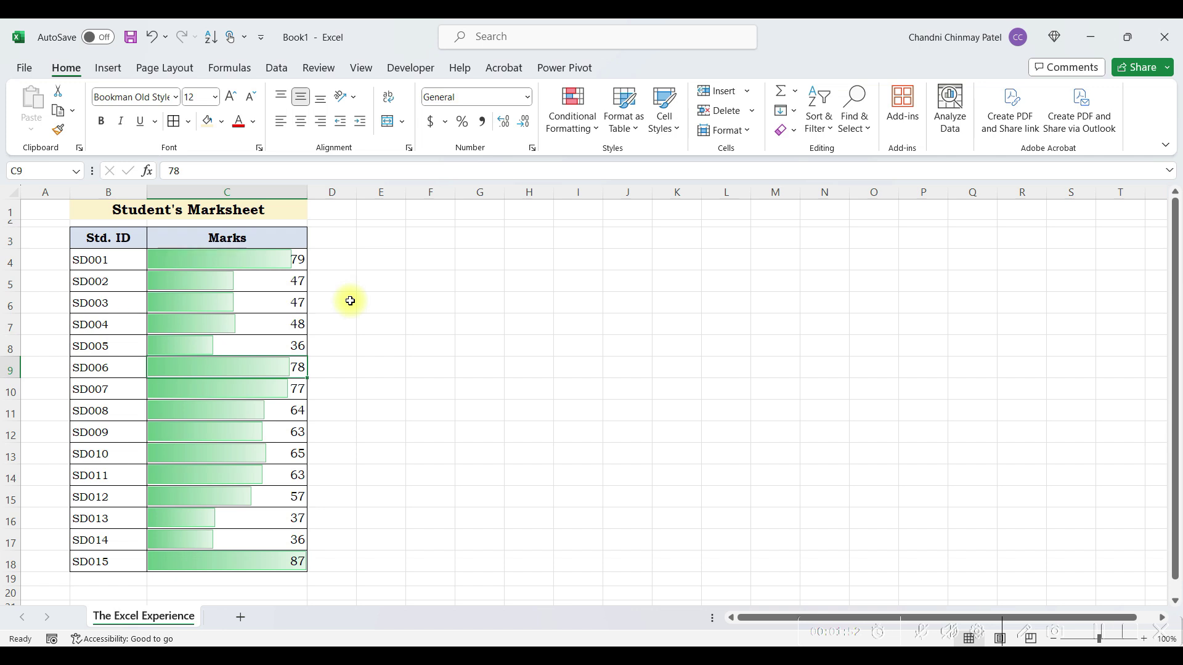
pyautogui.moveTo(274, 256); pyautogui.dragTo(240, 558)
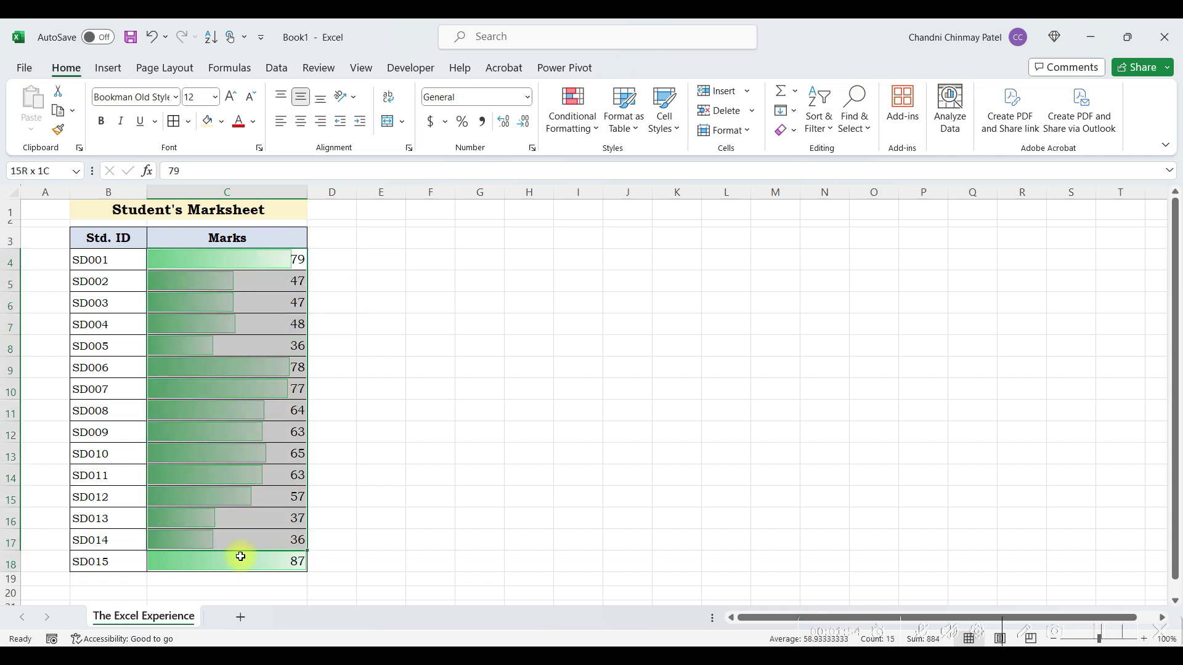
# Tick Show Bar Only on the Data Bar rule to hide the mark numbers.
pyautogui.click(567, 135)
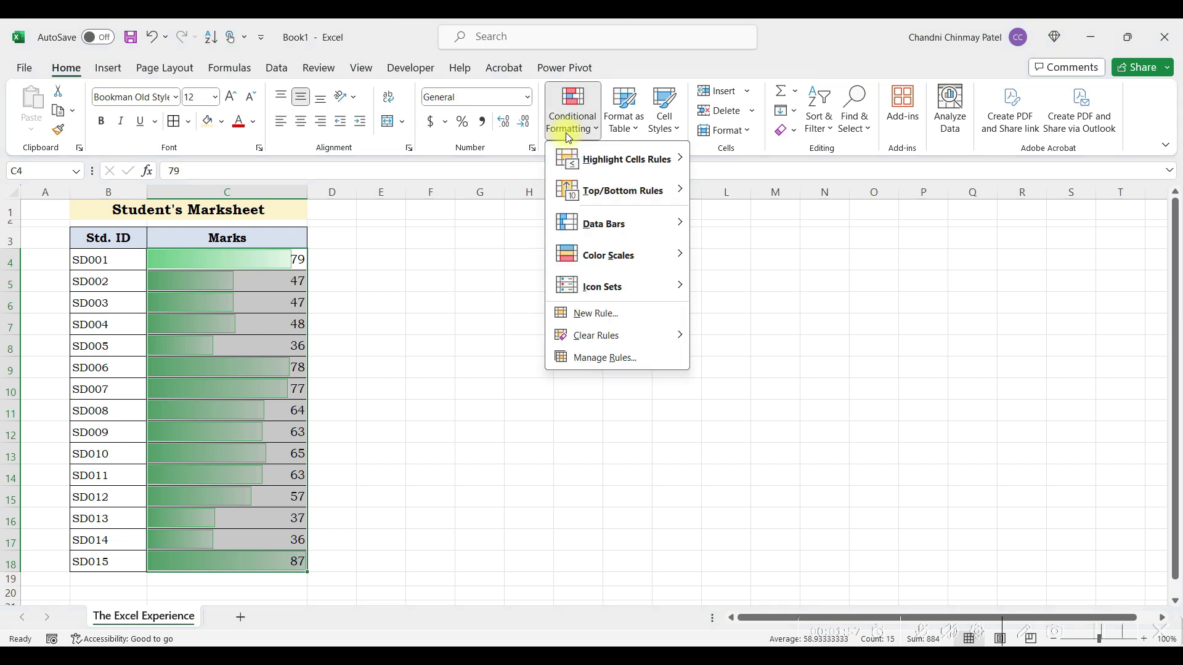
pyautogui.click(585, 357)
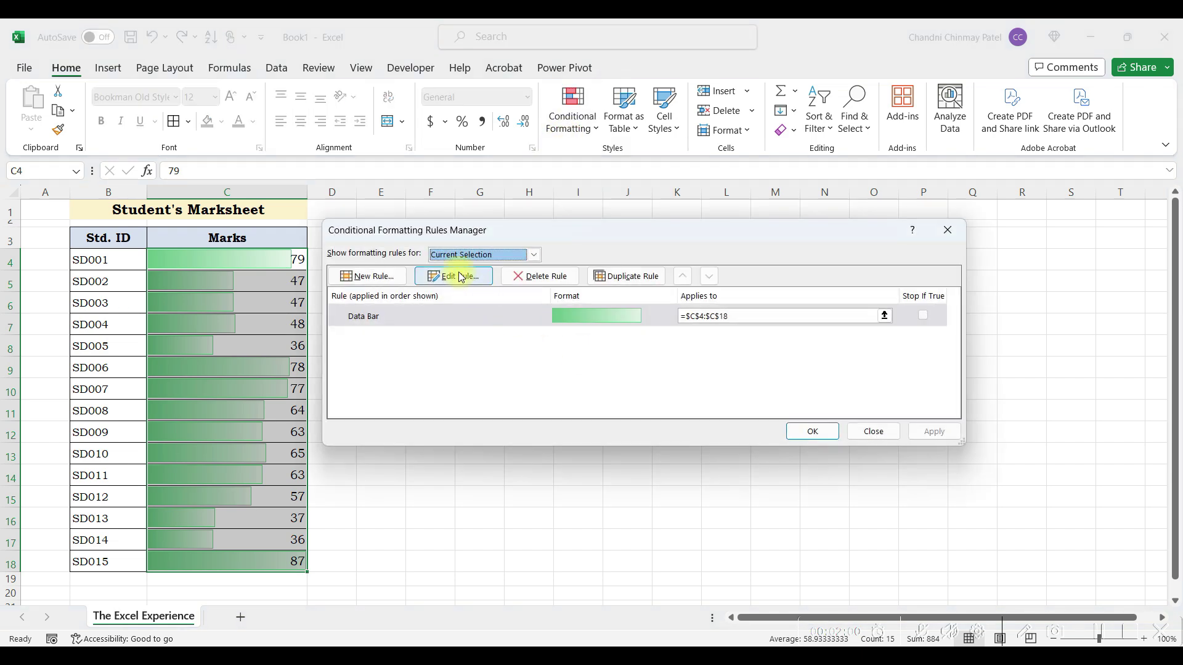
pyautogui.click(455, 276)
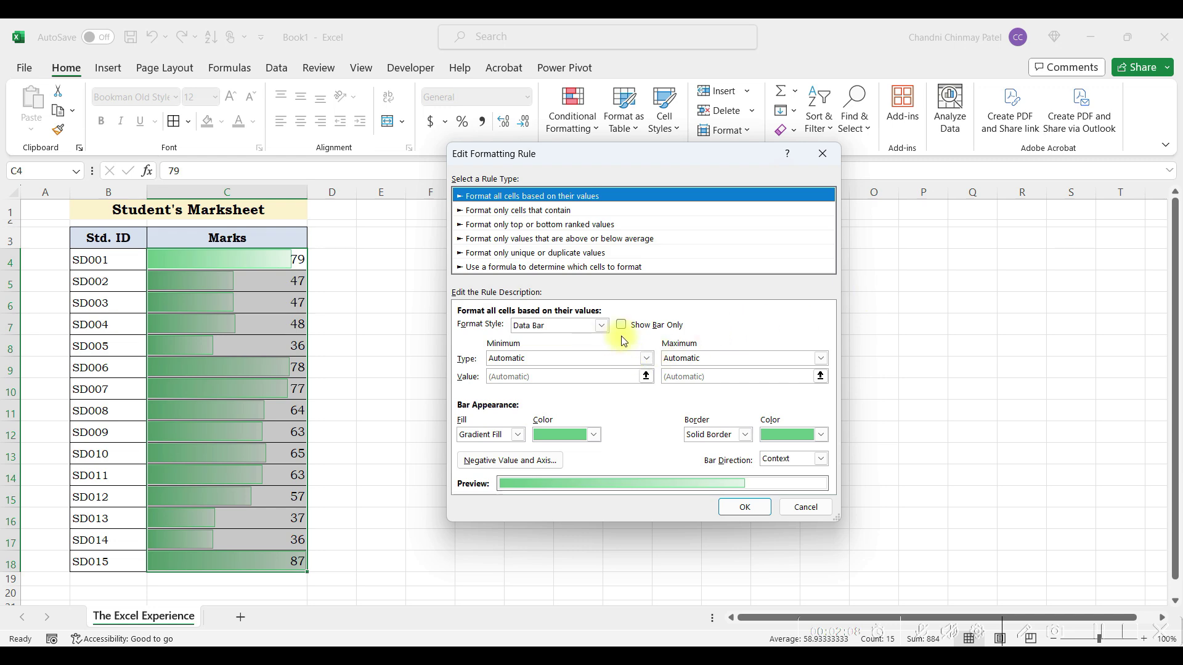
pyautogui.click(736, 506)
pyautogui.click(923, 426)
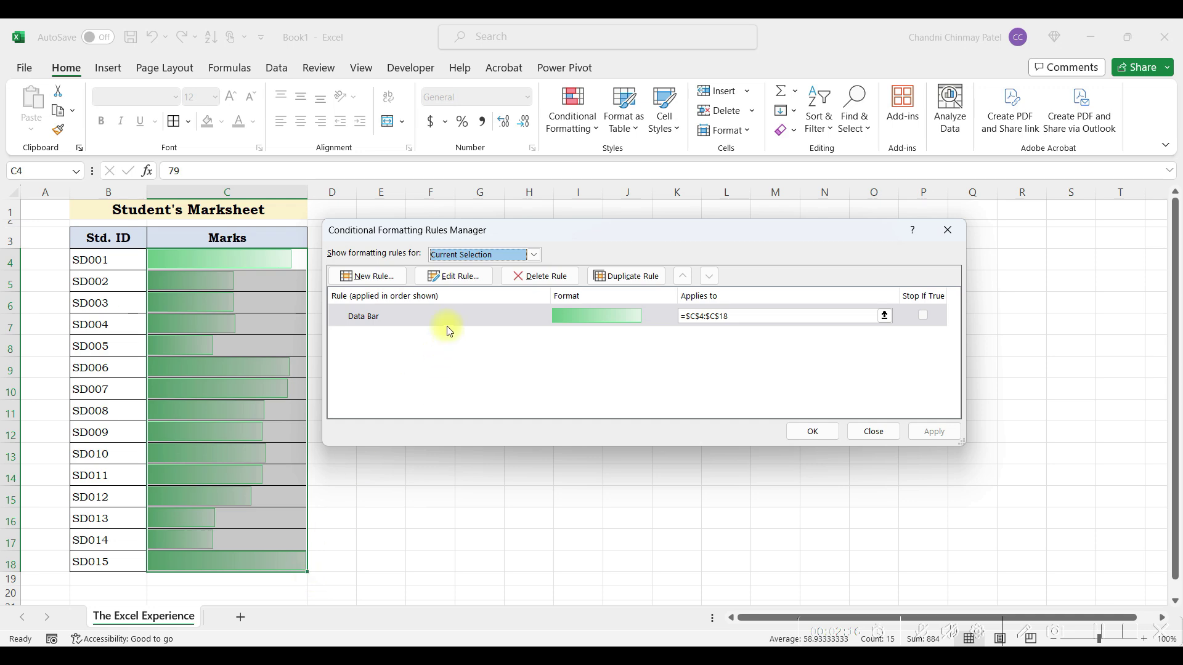
# Show the numbers beside the bars again, keeping gradient fill, solid border and Context direction.
pyautogui.click(459, 283)
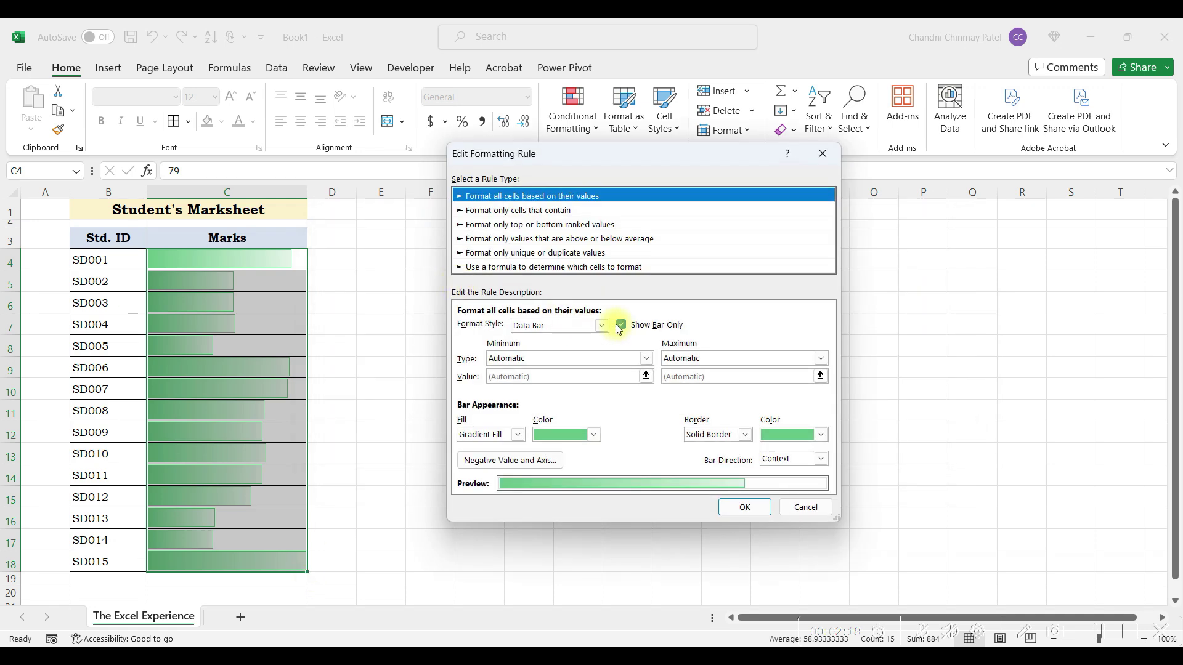
pyautogui.click(620, 325)
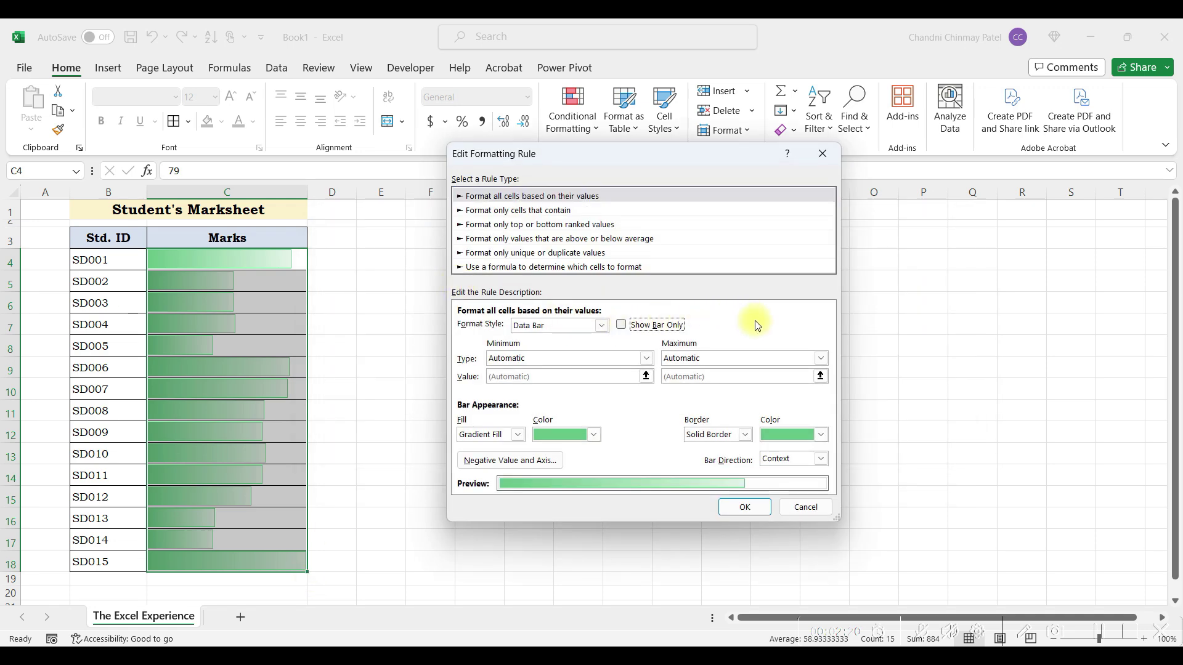
pyautogui.click(508, 439)
pyautogui.click(508, 449)
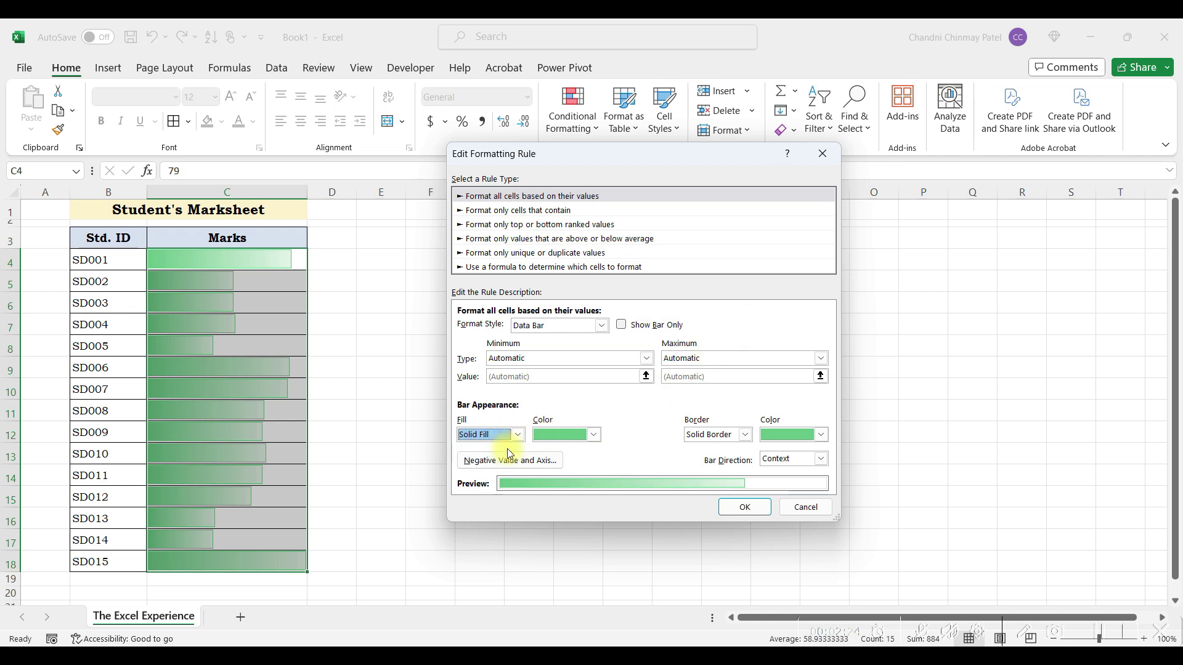
pyautogui.click(507, 440)
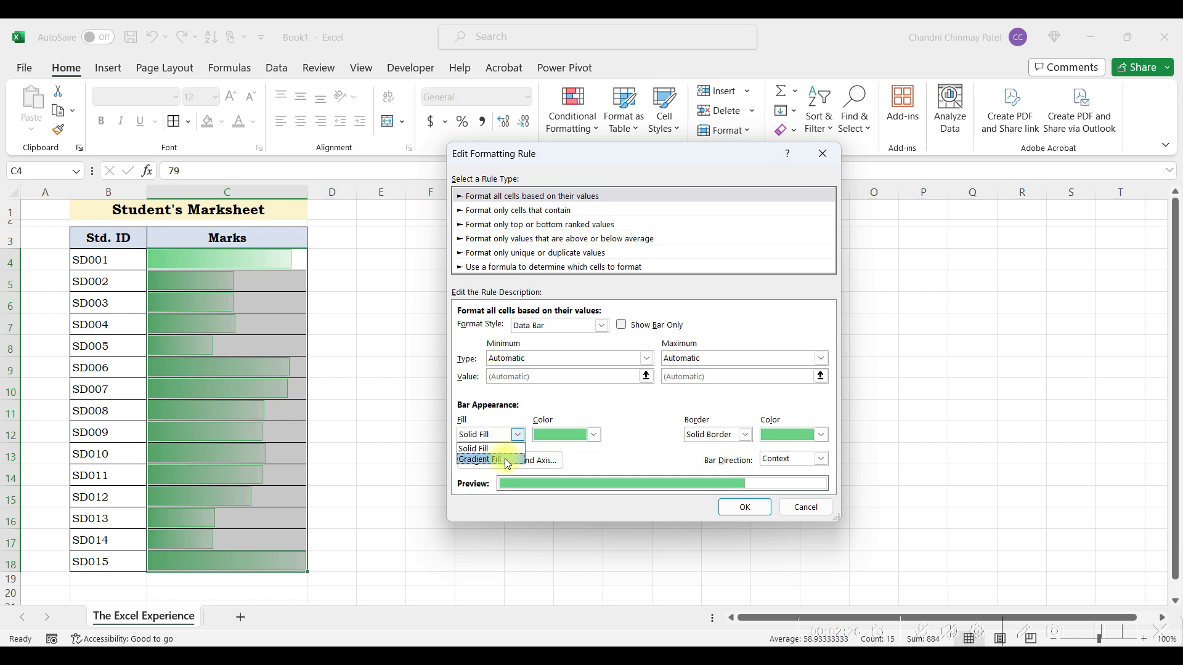
pyautogui.click(504, 458)
pyautogui.click(563, 436)
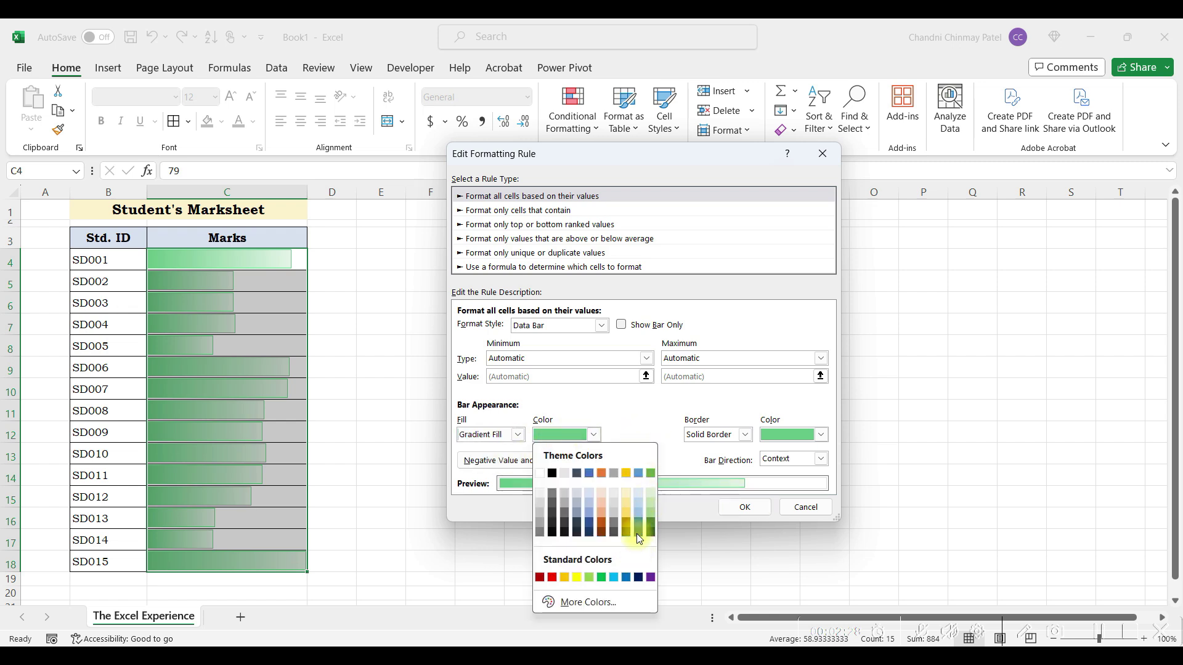
pyautogui.click(647, 409)
pyautogui.click(702, 435)
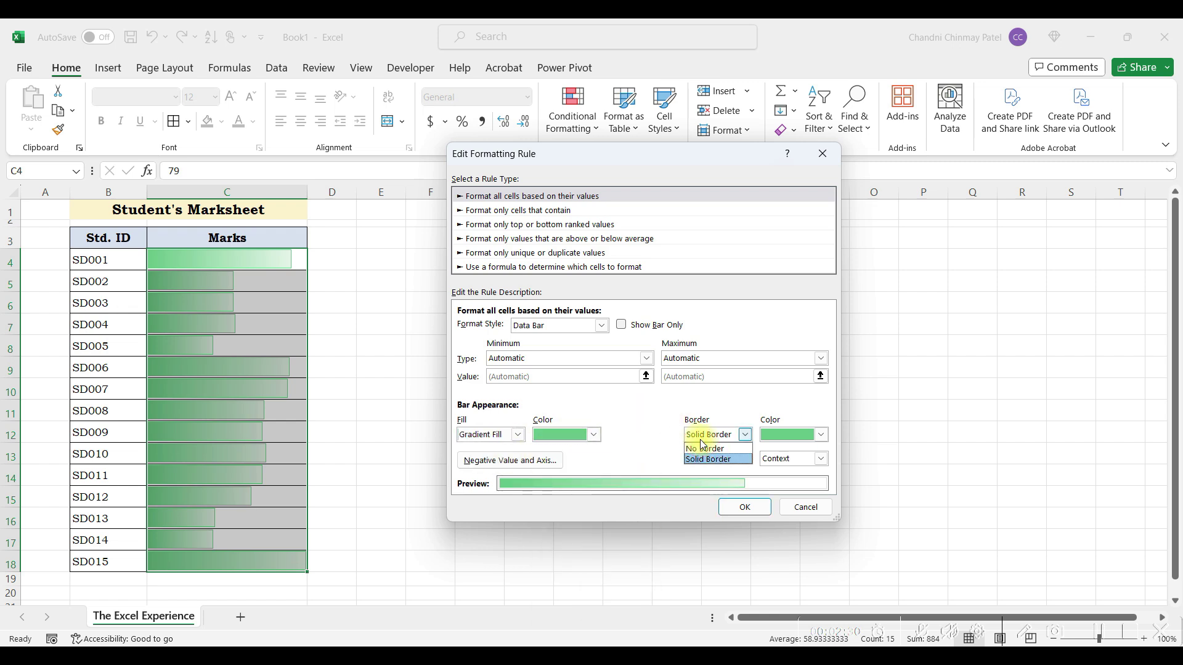
pyautogui.click(782, 435)
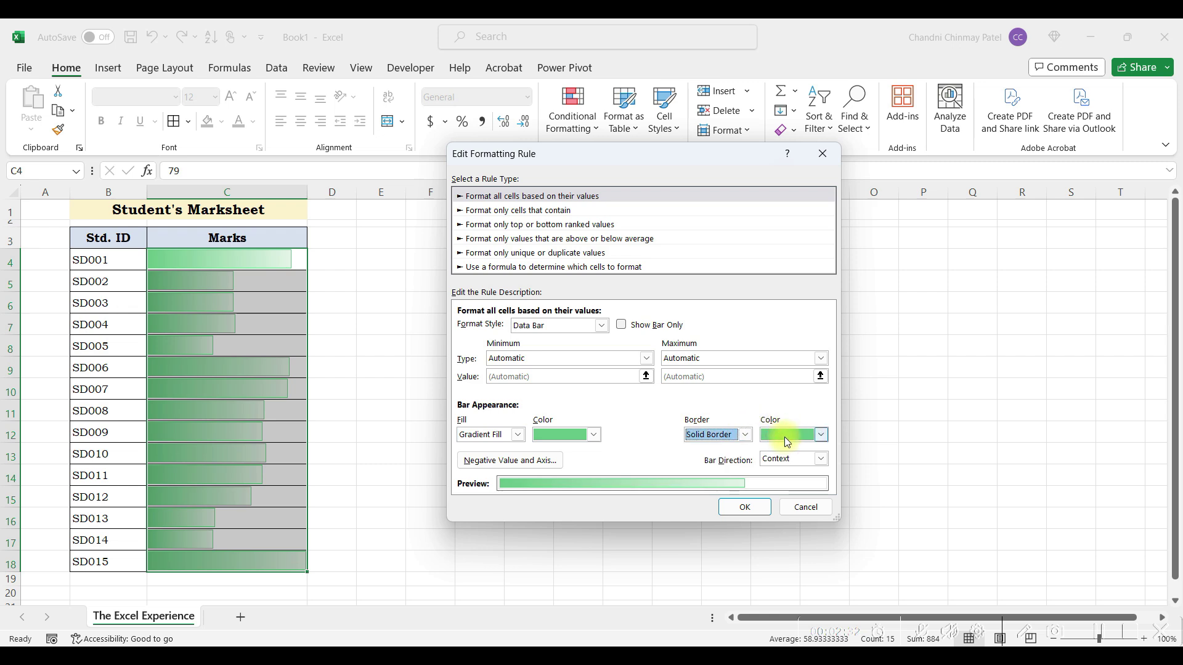
pyautogui.click(782, 459)
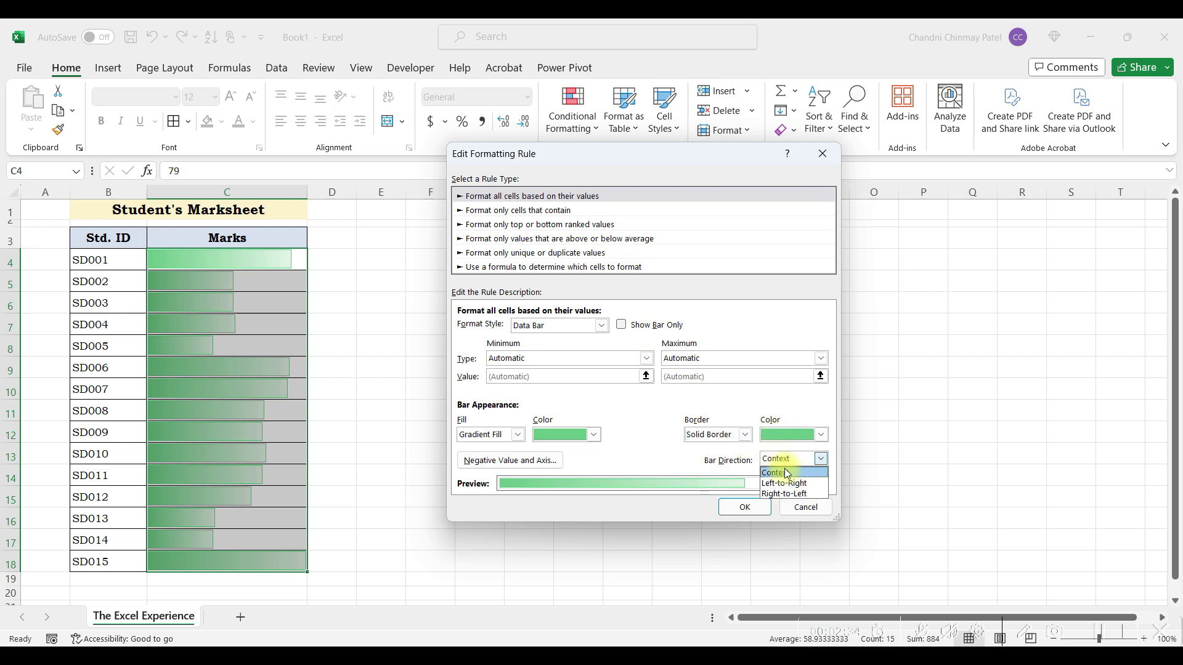
pyautogui.click(667, 466)
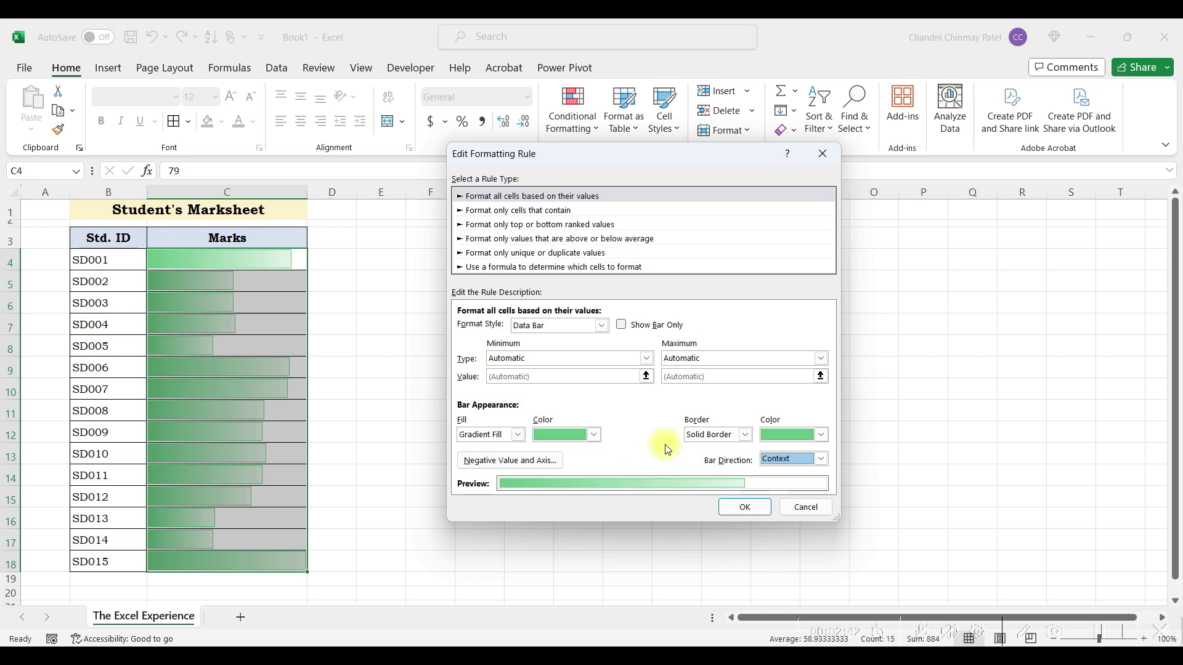
# Set the data bar maximum to the fixed Number 100 and apply the rule.
pyautogui.click(696, 358)
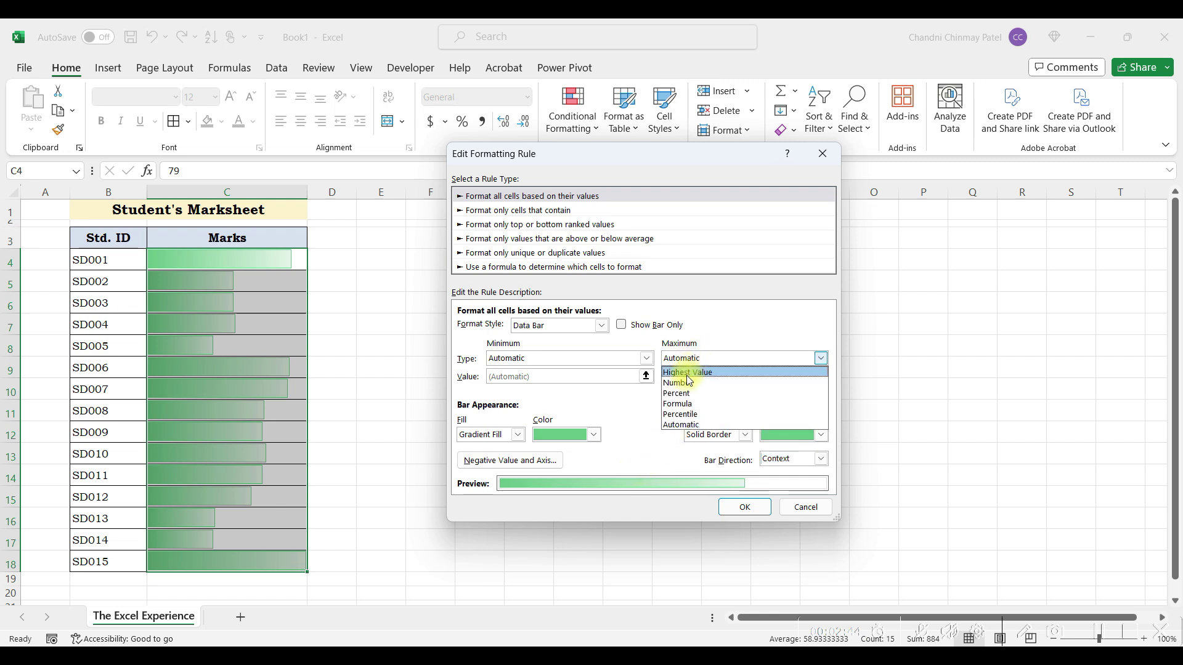
pyautogui.click(683, 384)
pyautogui.click(682, 378)
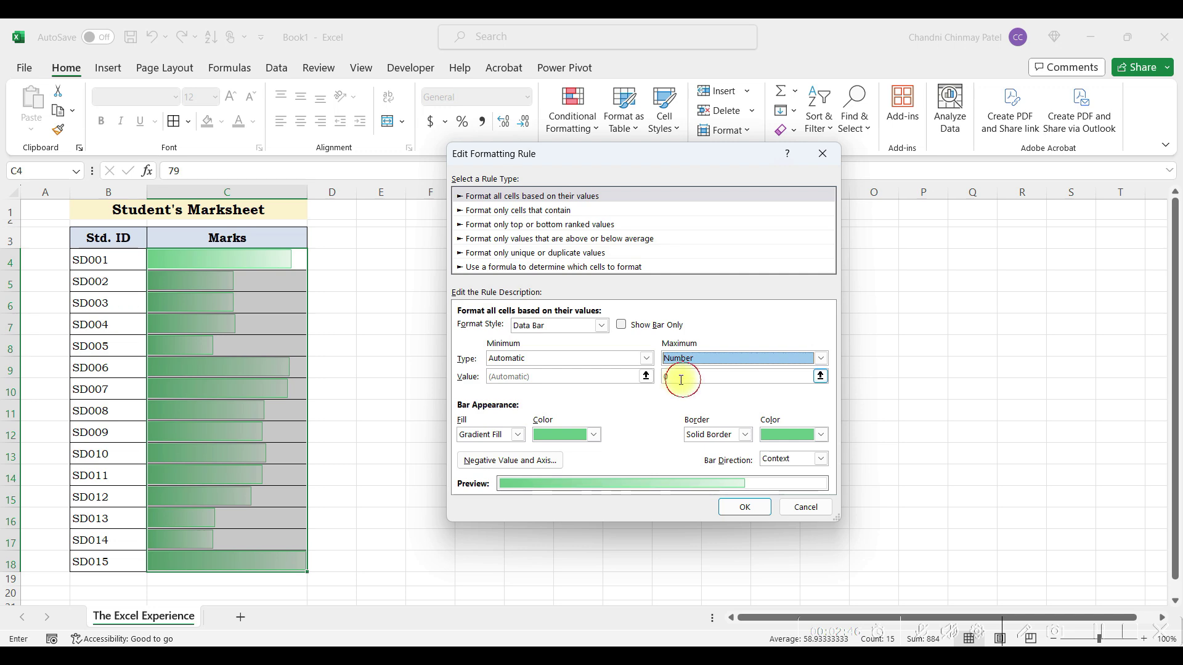
pyautogui.write('10')
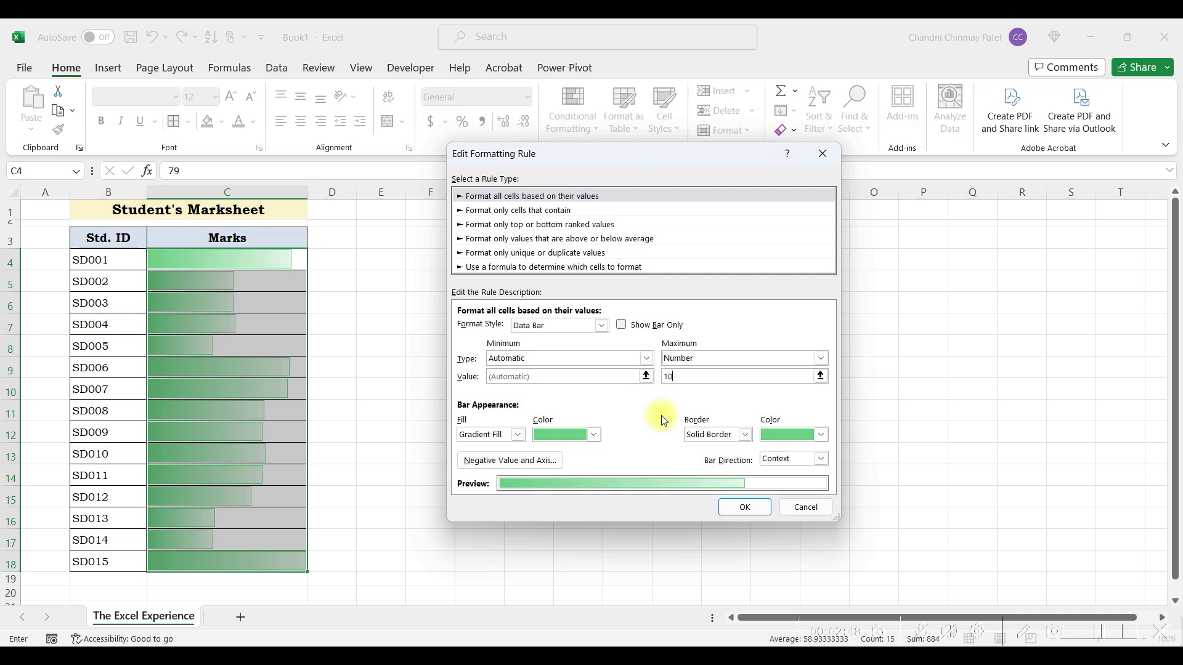
pyautogui.write('0')
pyautogui.click(743, 514)
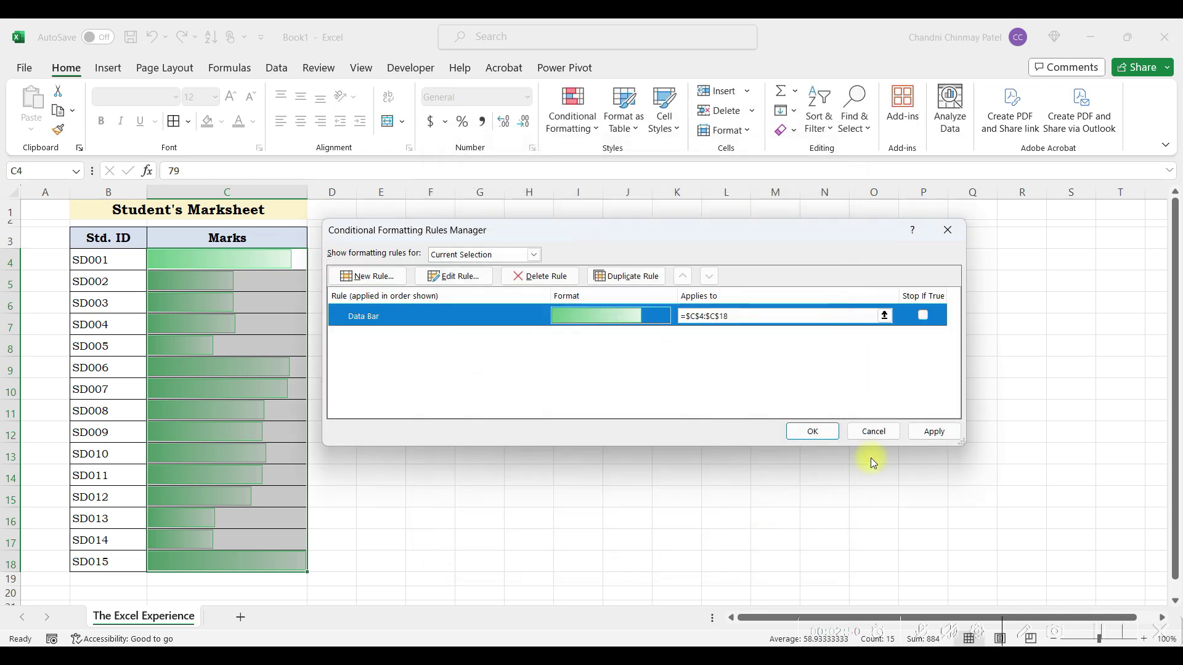
pyautogui.click(923, 434)
pyautogui.click(812, 432)
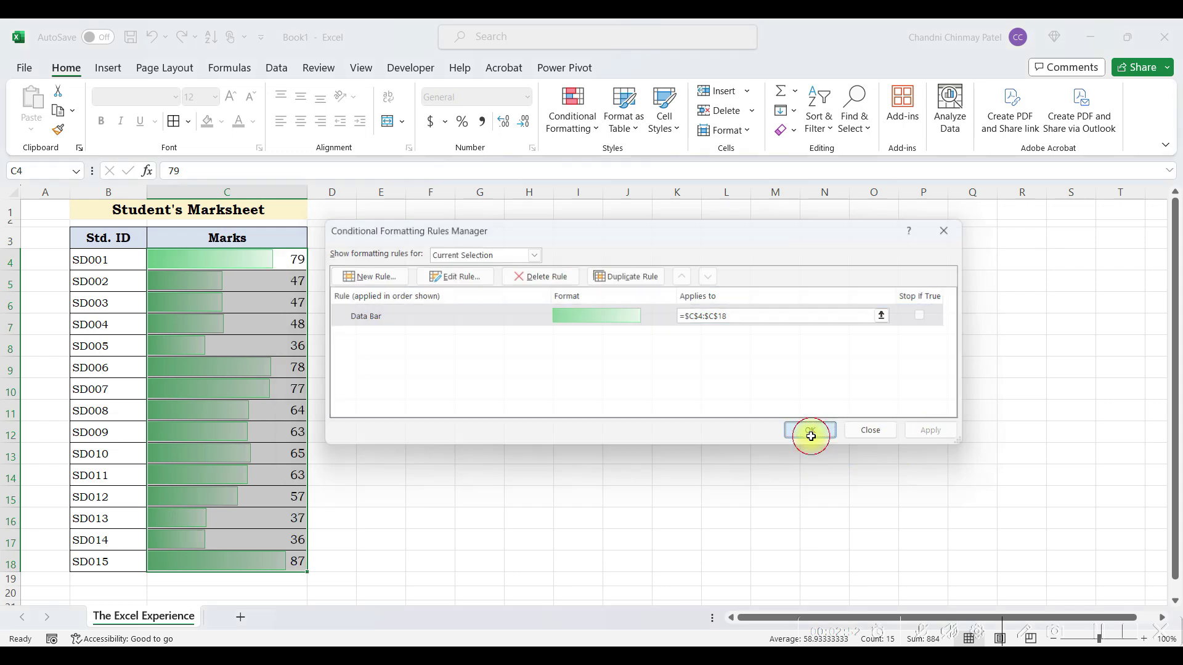
# Change SD008's mark in C11 from 64 to -30.
pyautogui.click(808, 434)
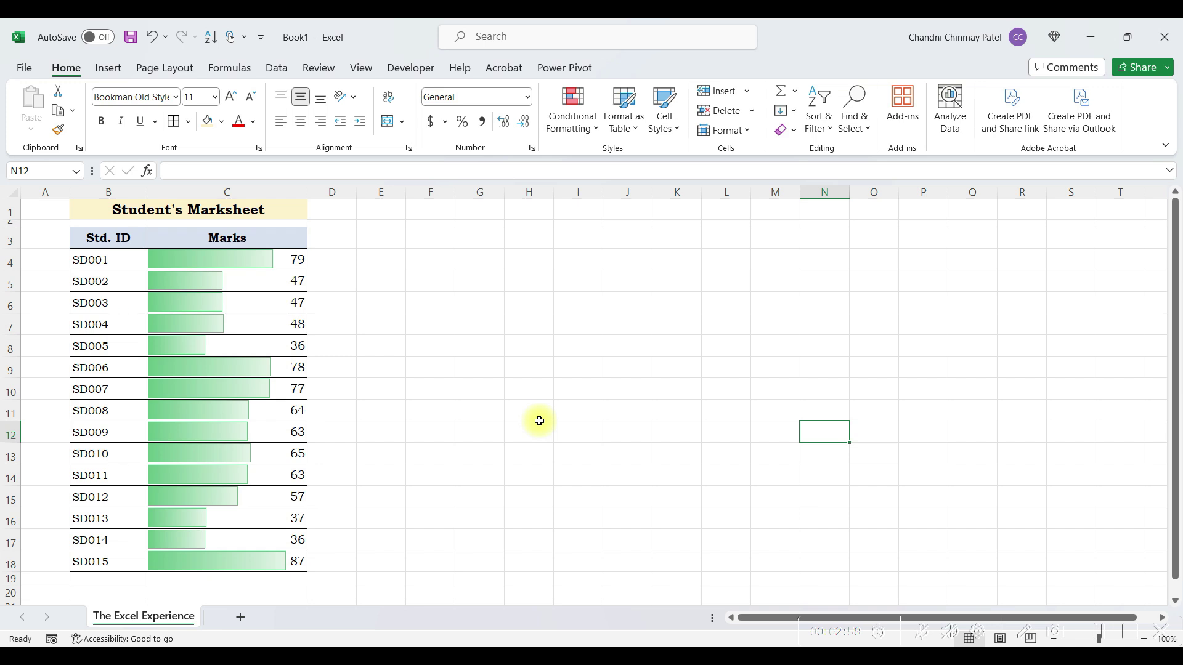
pyautogui.click(277, 410)
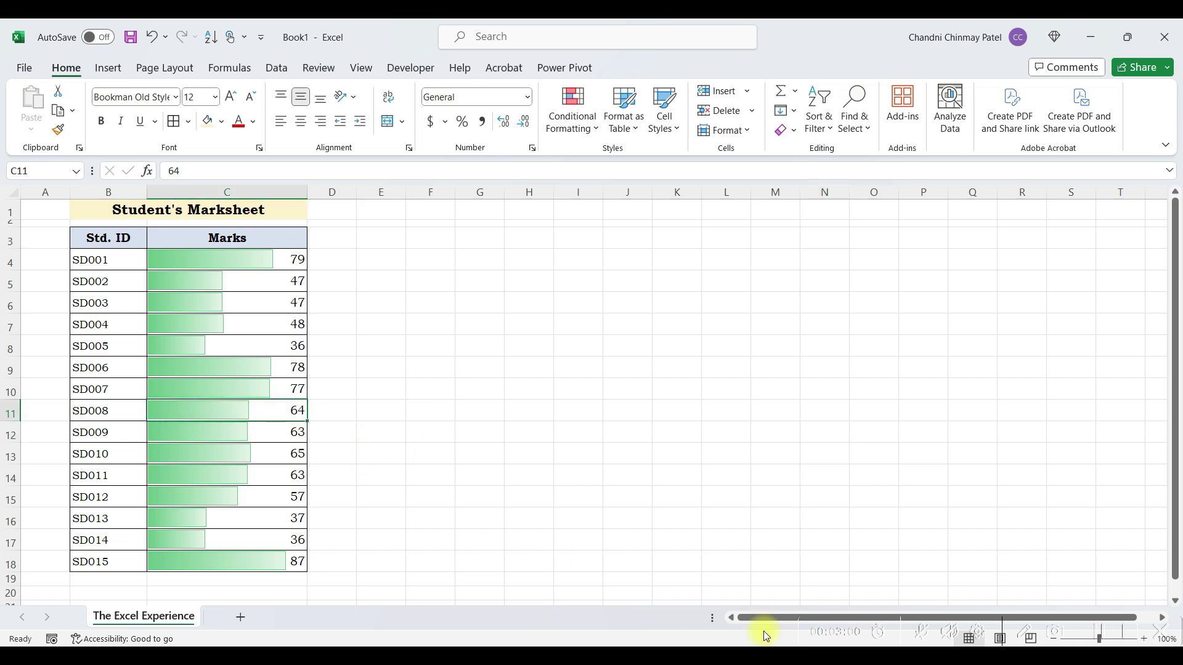
pyautogui.write('-30')
pyautogui.press('Return')
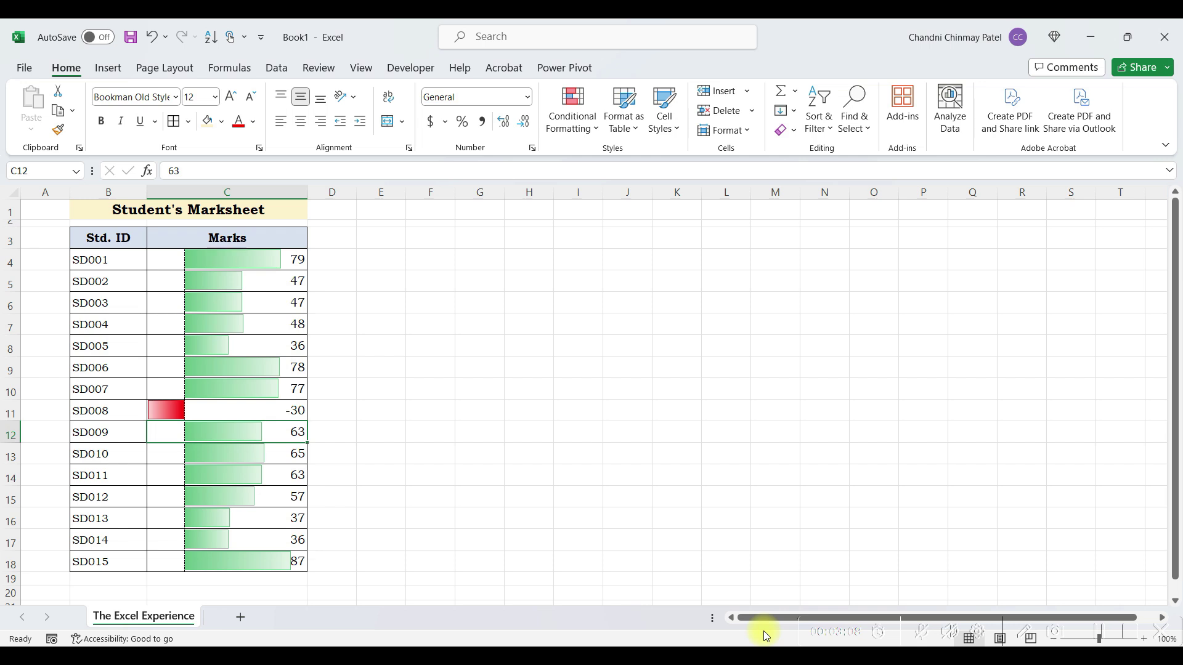
pyautogui.click(206, 412)
# Give the negative data bars a light peach fill and black border.
pyautogui.click(585, 129)
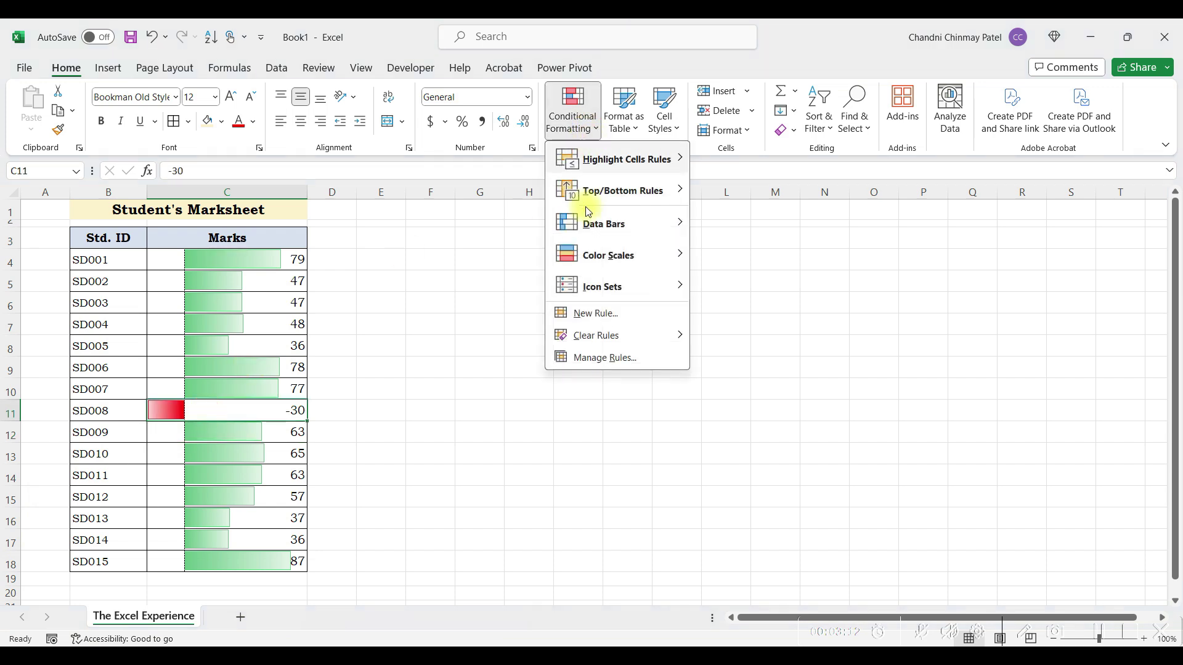
pyautogui.click(585, 357)
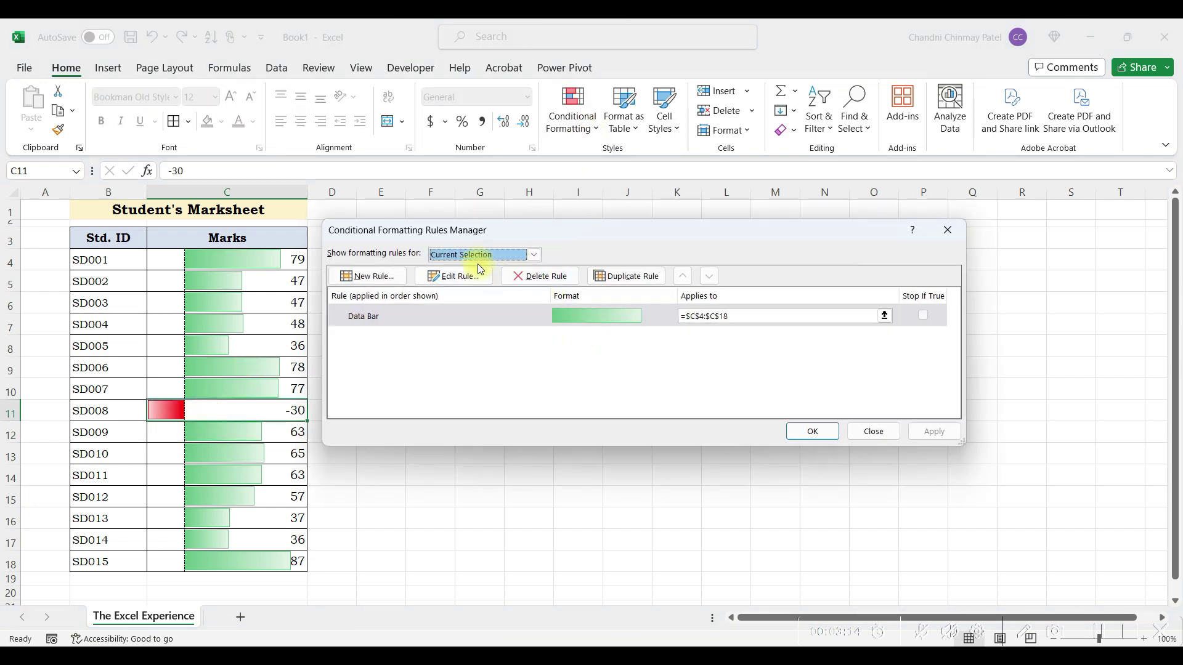
pyautogui.click(459, 276)
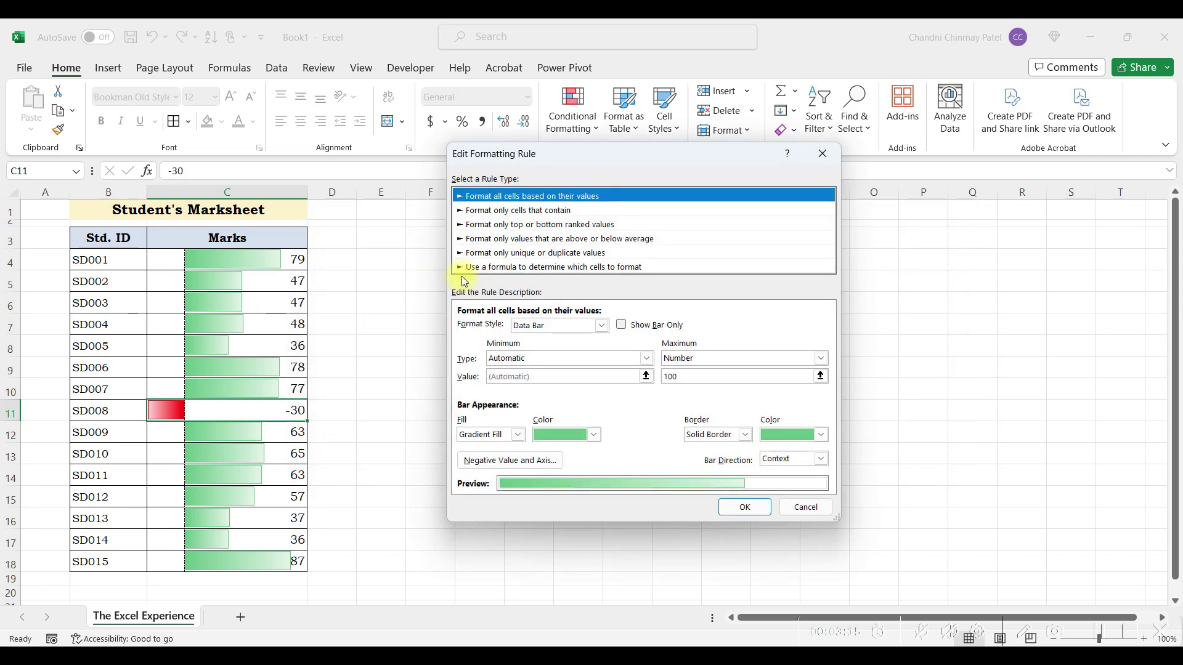
pyautogui.click(485, 462)
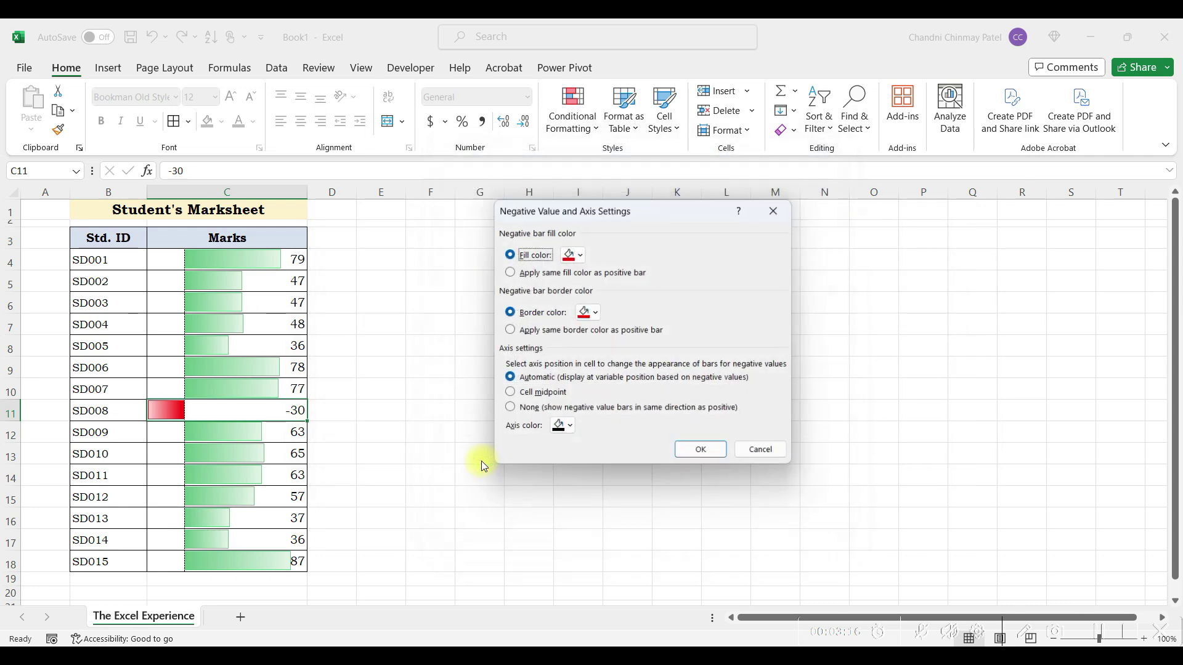
pyautogui.click(576, 255)
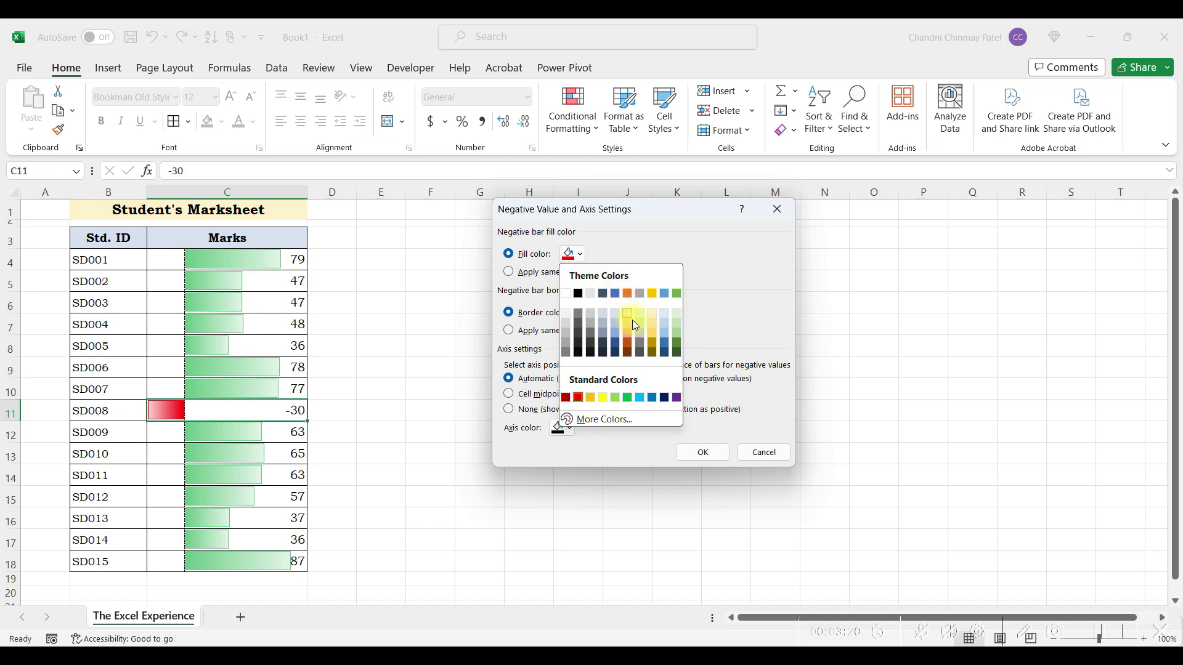
pyautogui.click(627, 335)
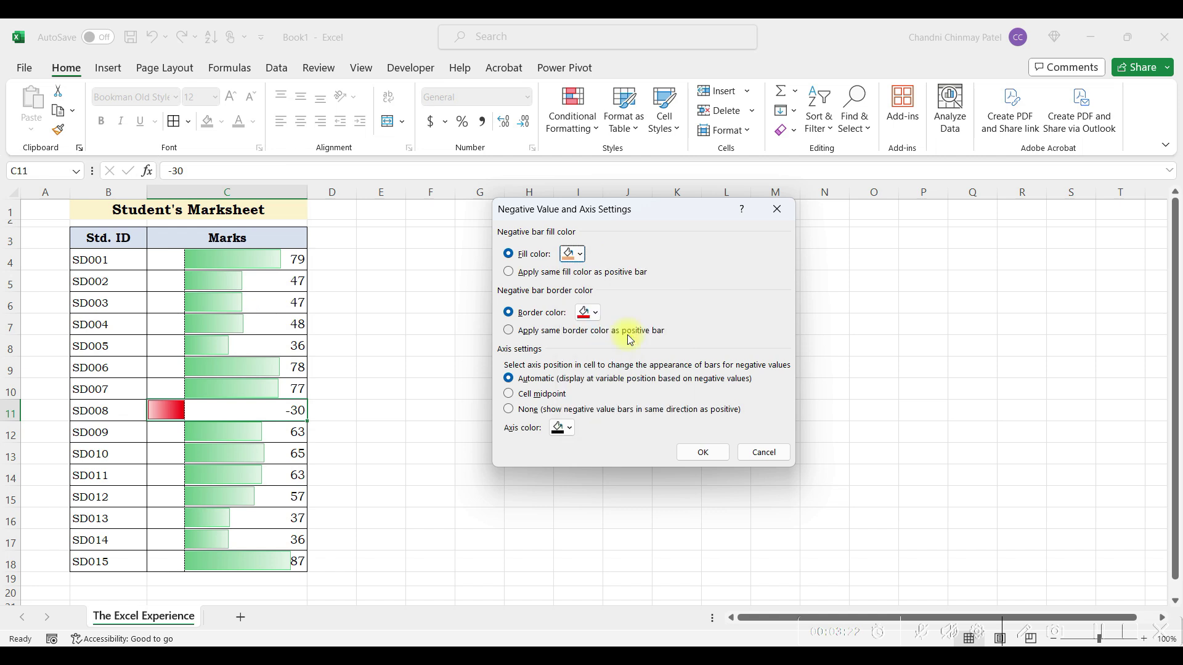
pyautogui.click(587, 312)
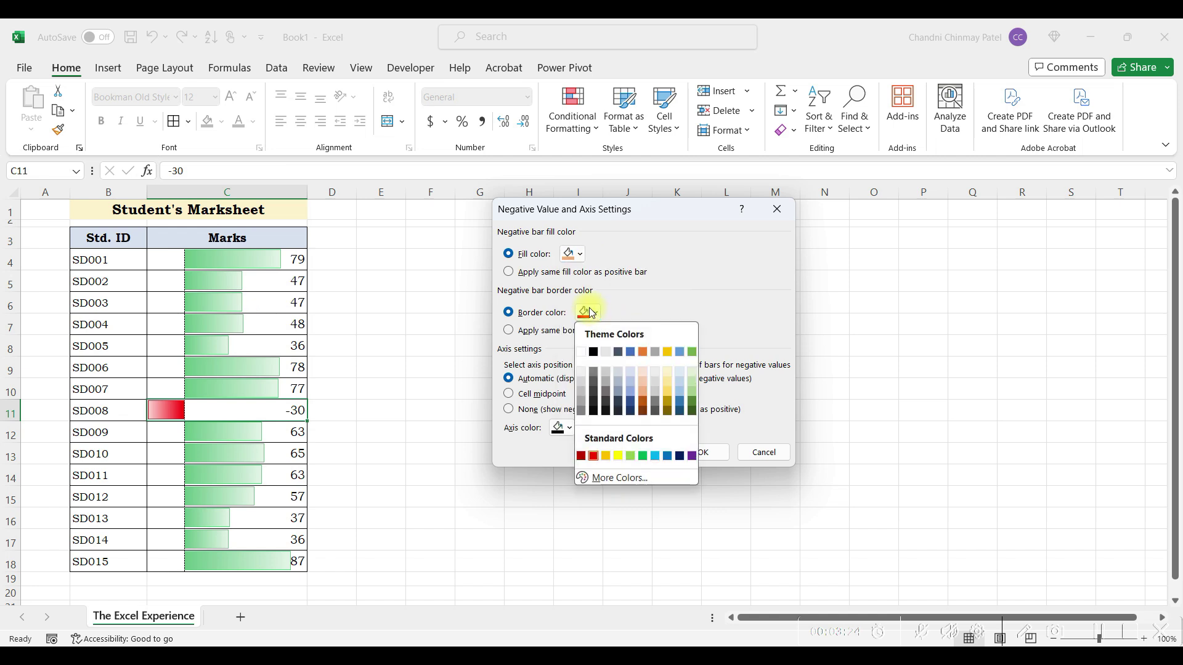
pyautogui.click(594, 352)
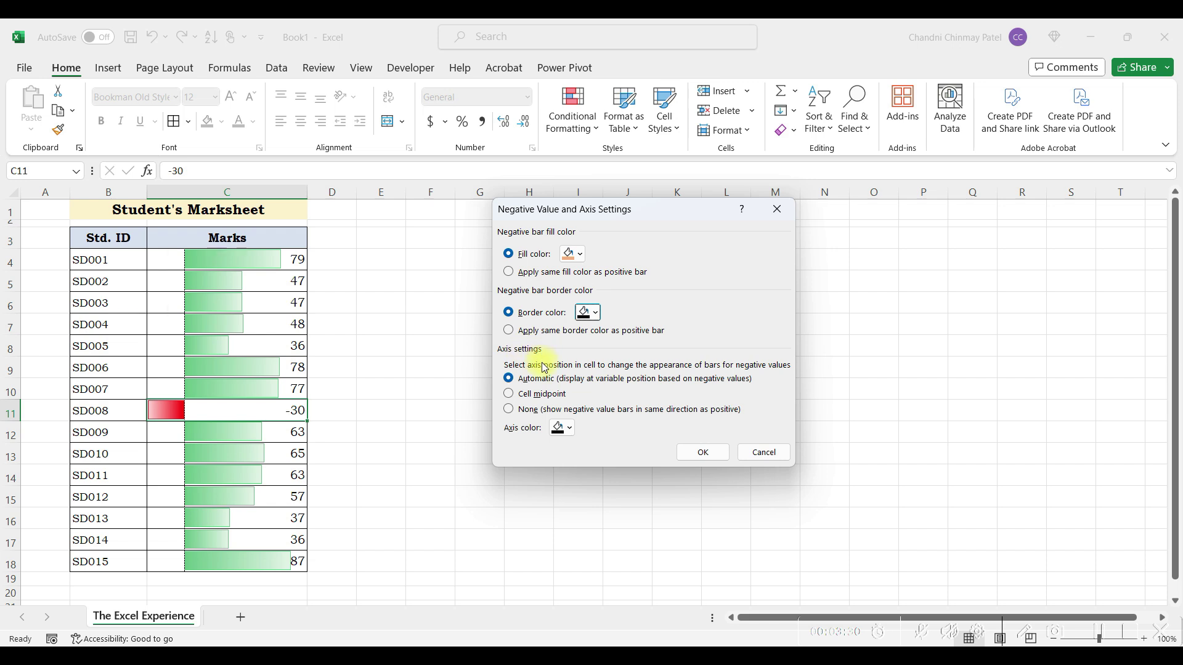
# Place the bar axis at the cell midpoint and apply the edited rule.
pyautogui.click(551, 397)
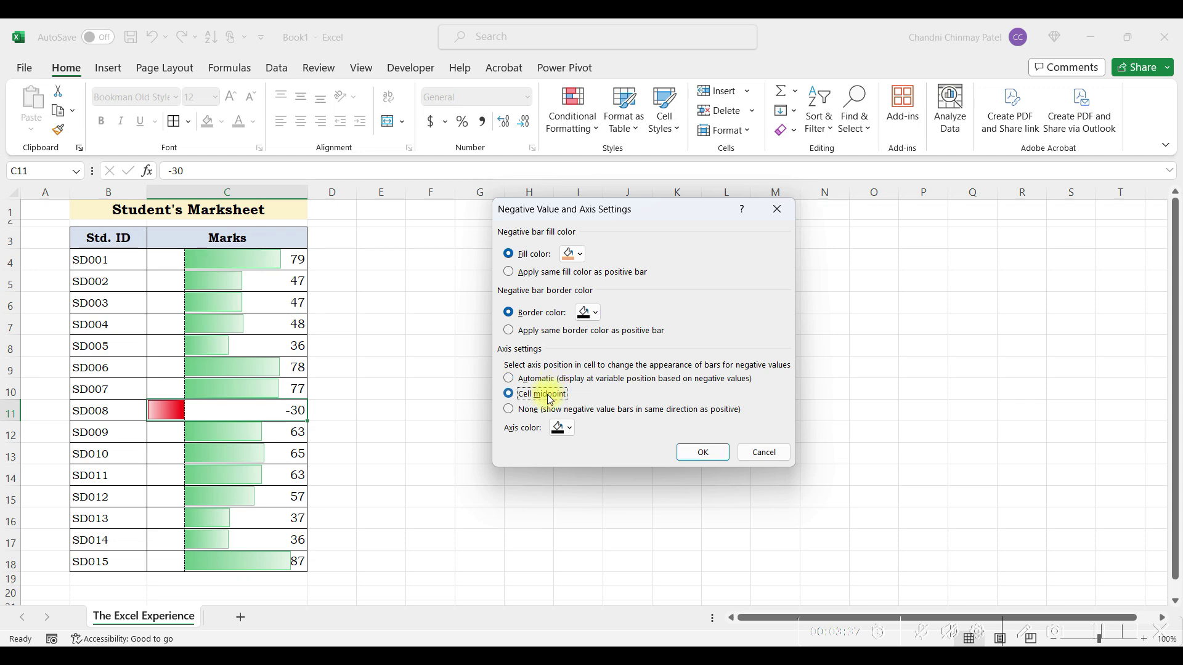
pyautogui.click(701, 455)
pyautogui.click(743, 509)
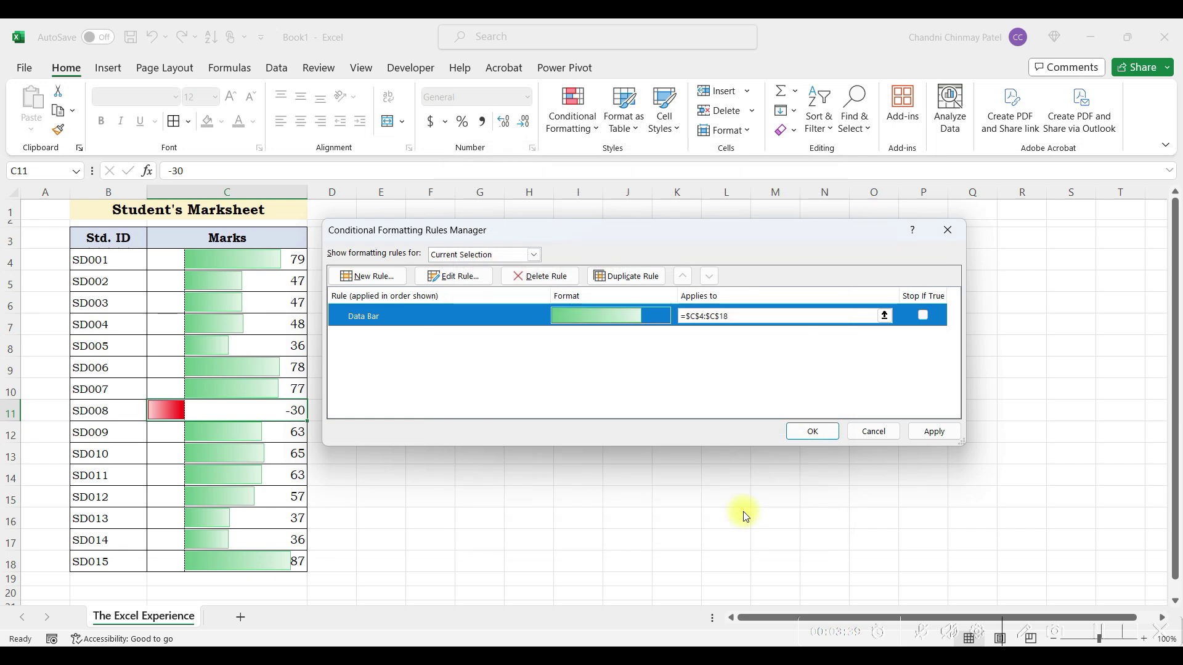
pyautogui.click(941, 431)
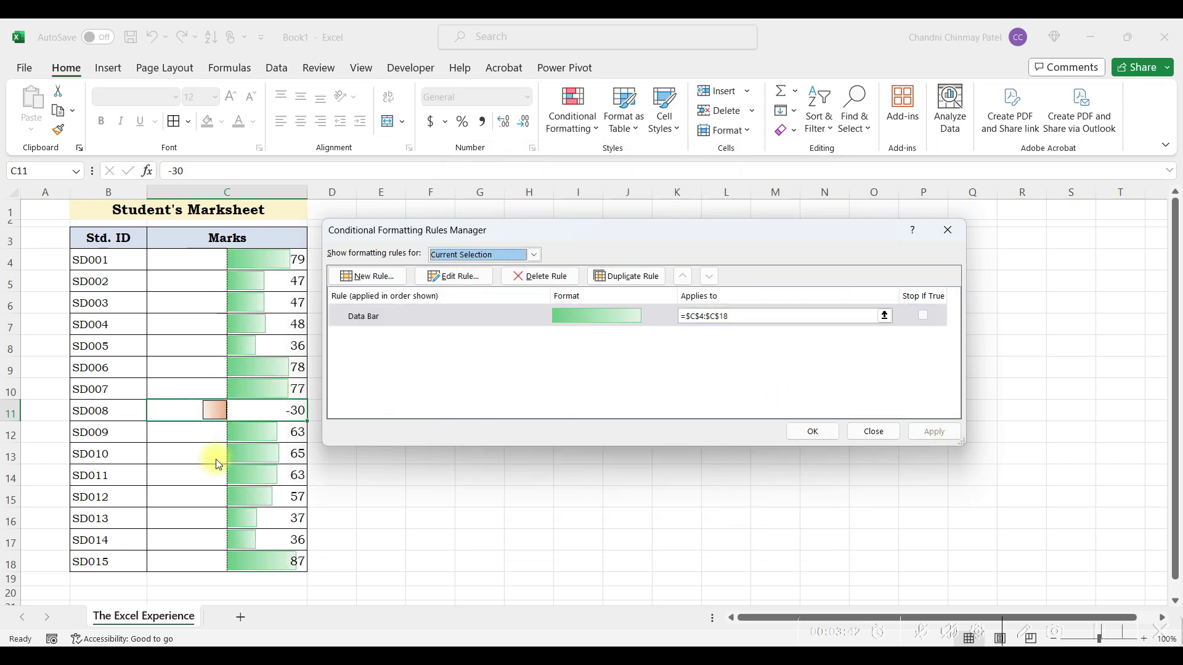
# Switch the bar axis from cell midpoint back to Automatic and apply.
pyautogui.click(446, 281)
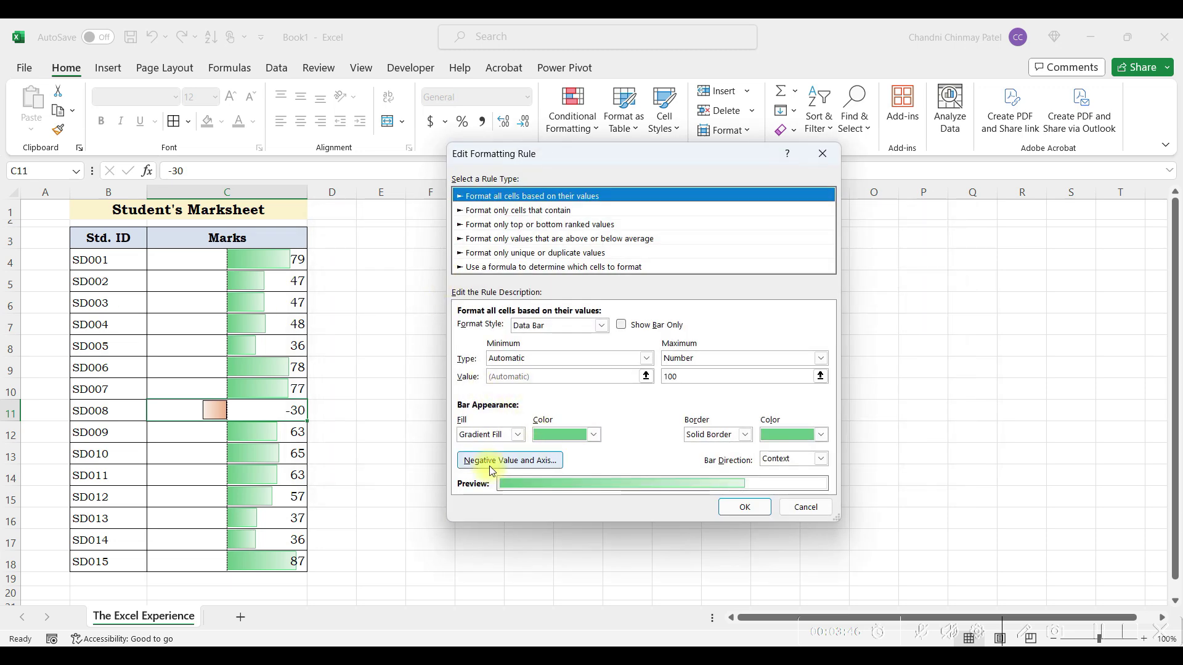
pyautogui.click(489, 463)
pyautogui.click(533, 411)
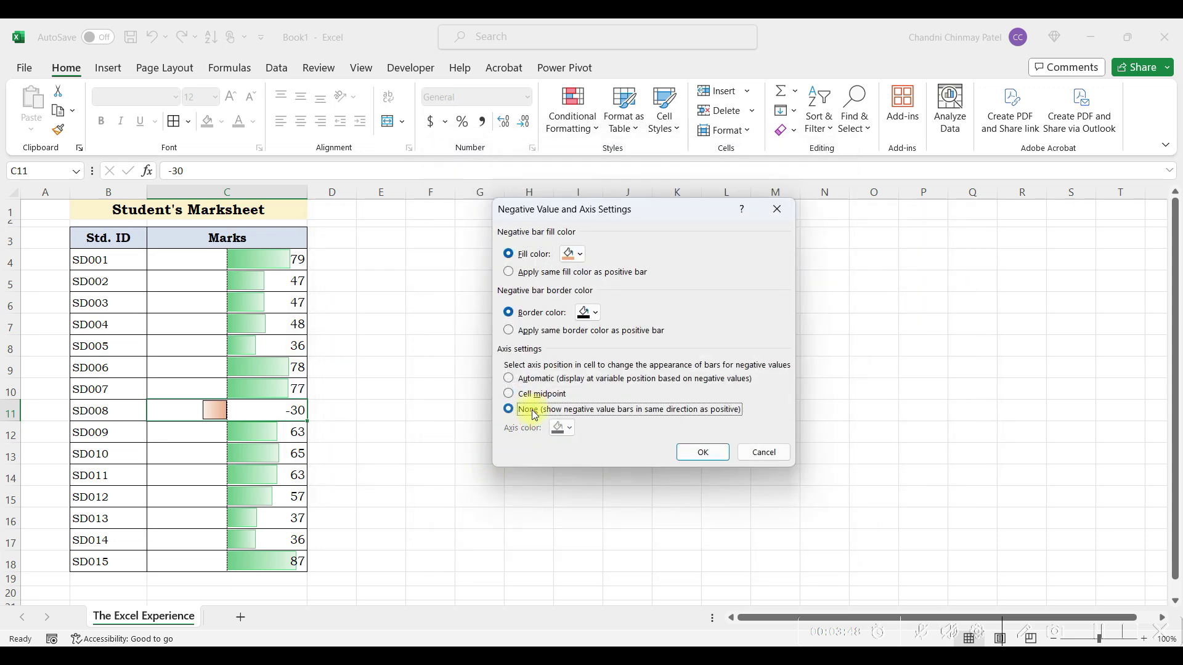
pyautogui.click(578, 380)
pyautogui.click(691, 451)
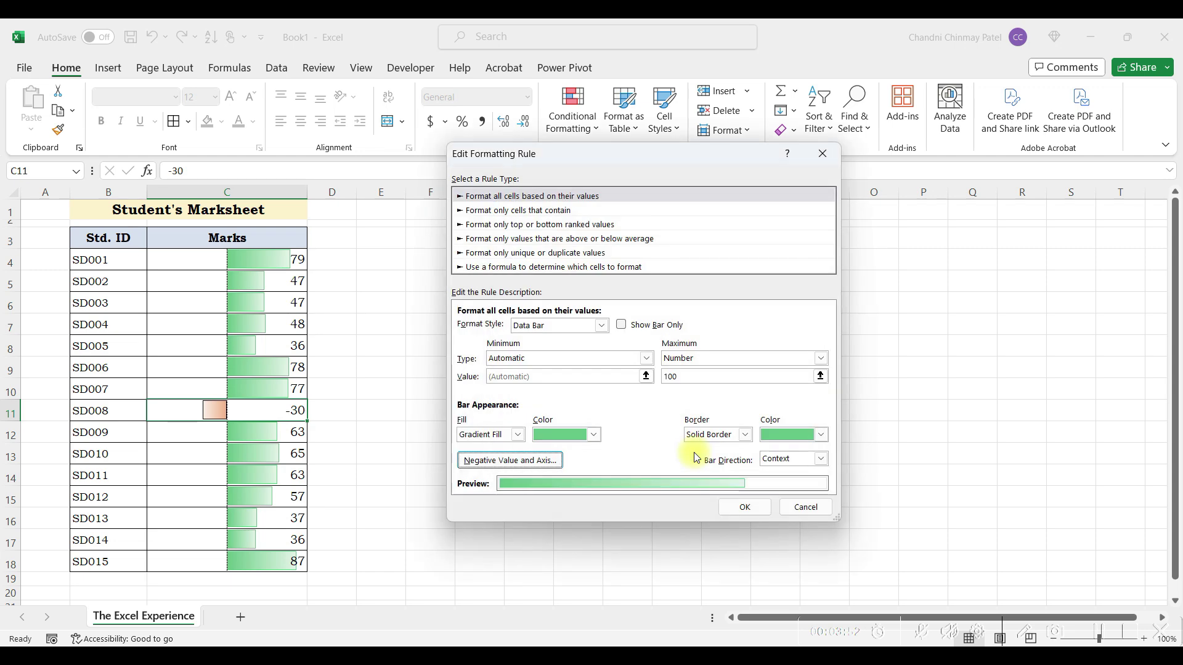
pyautogui.click(739, 513)
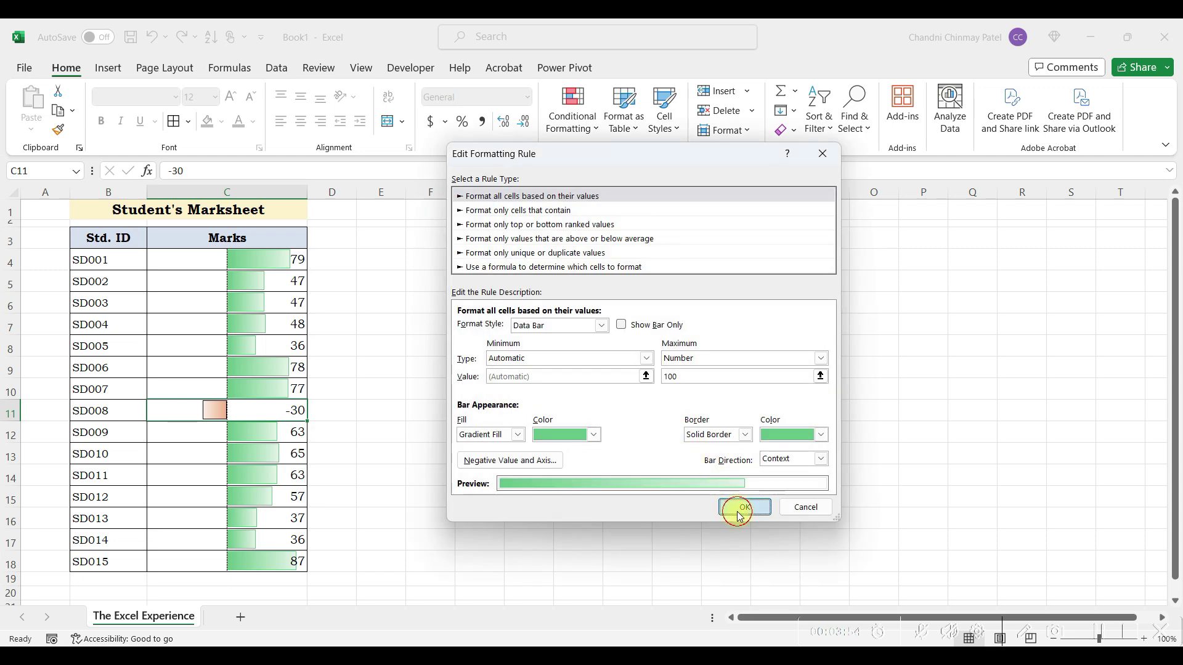
pyautogui.click(929, 431)
pyautogui.click(822, 434)
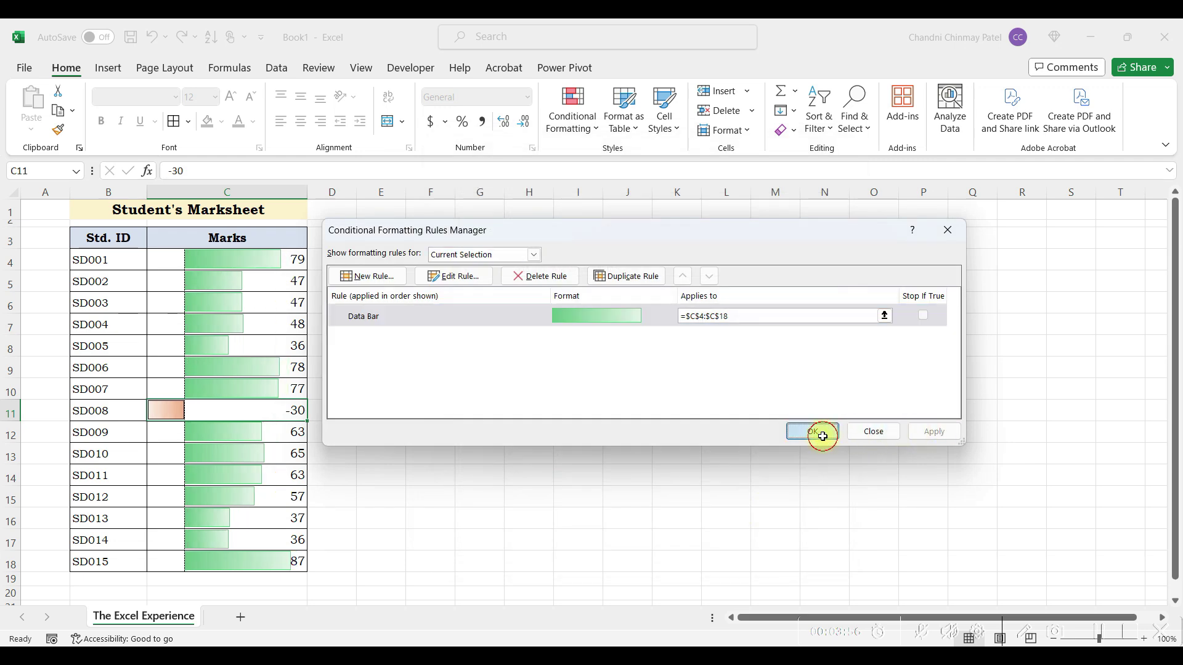
pyautogui.click(445, 412)
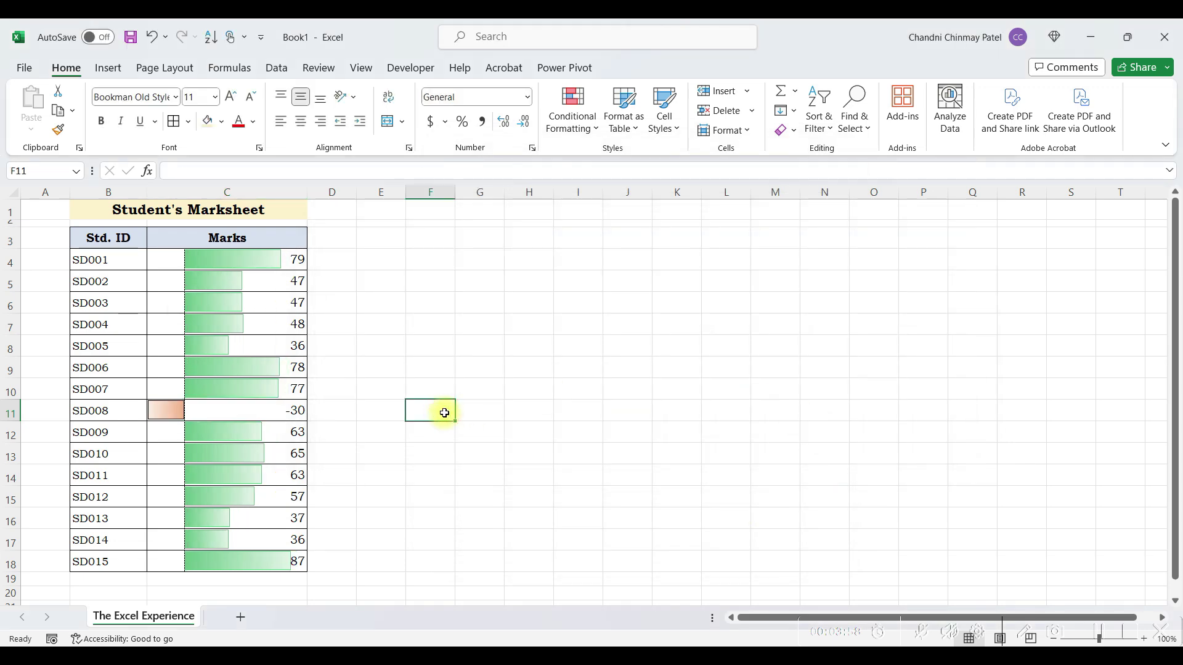
# Clear the data bar rules from the entire sheet, leaving plain marks.
pyautogui.click(257, 346)
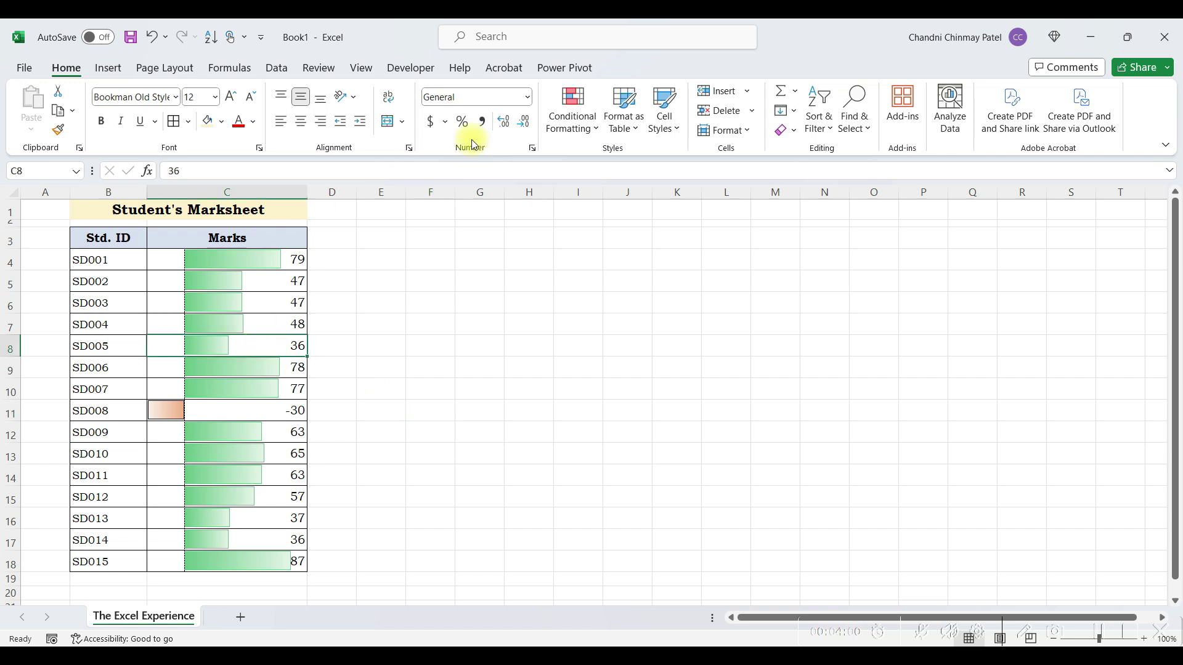
pyautogui.click(571, 125)
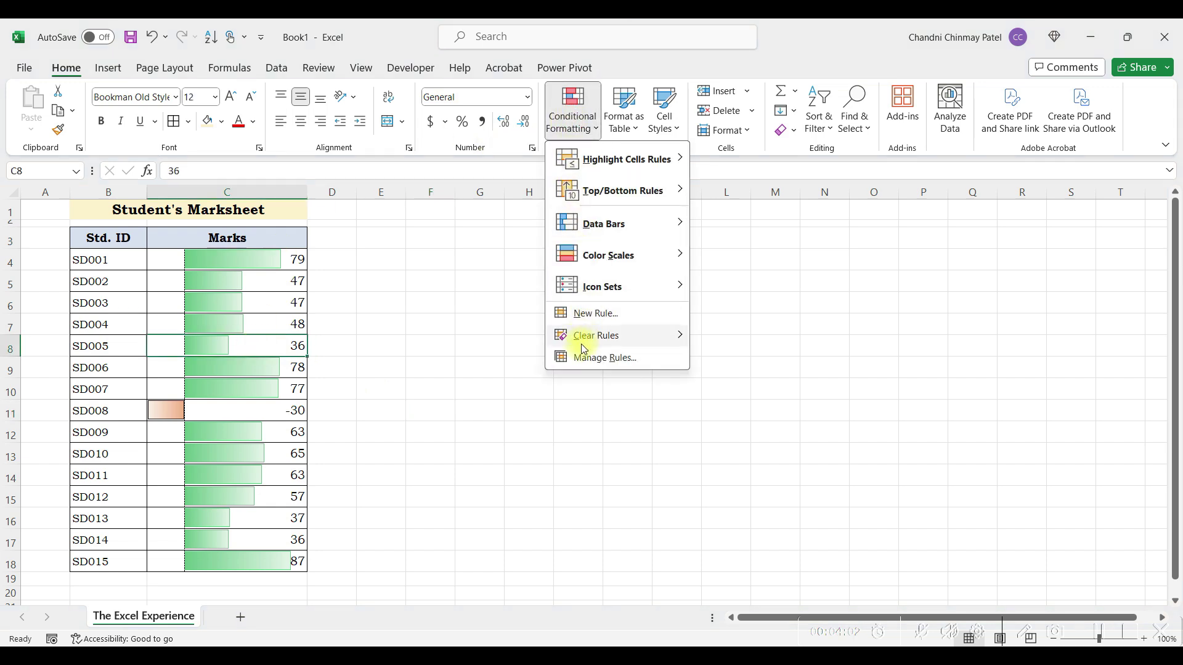
pyautogui.moveTo(596, 335)
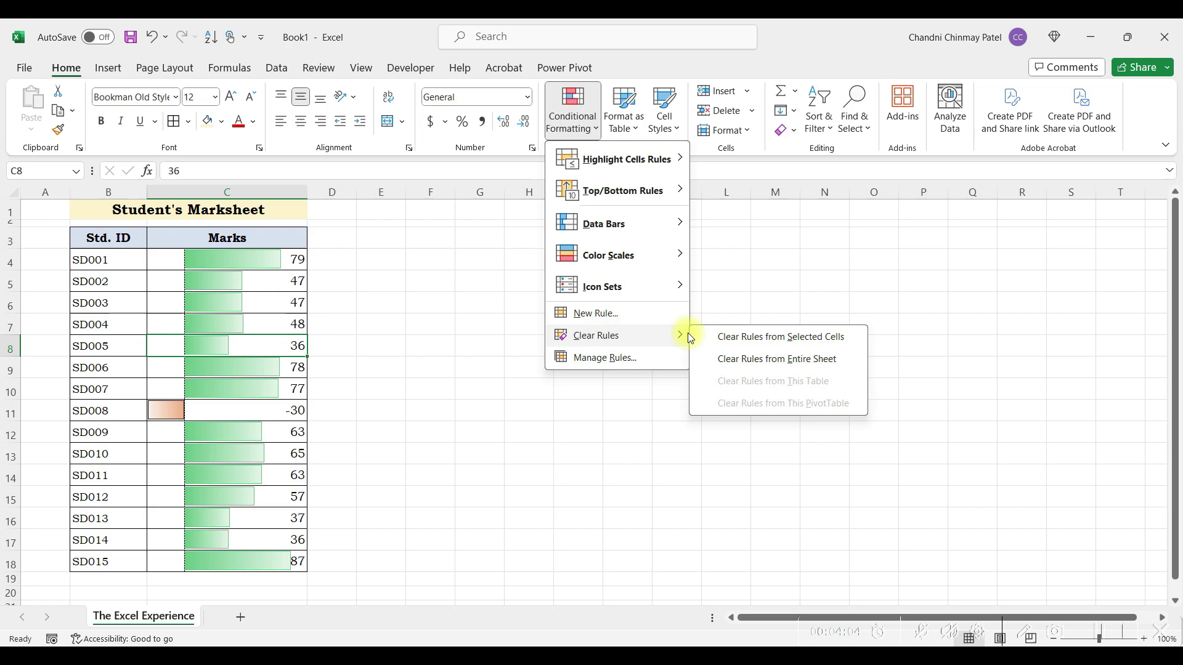
pyautogui.click(725, 363)
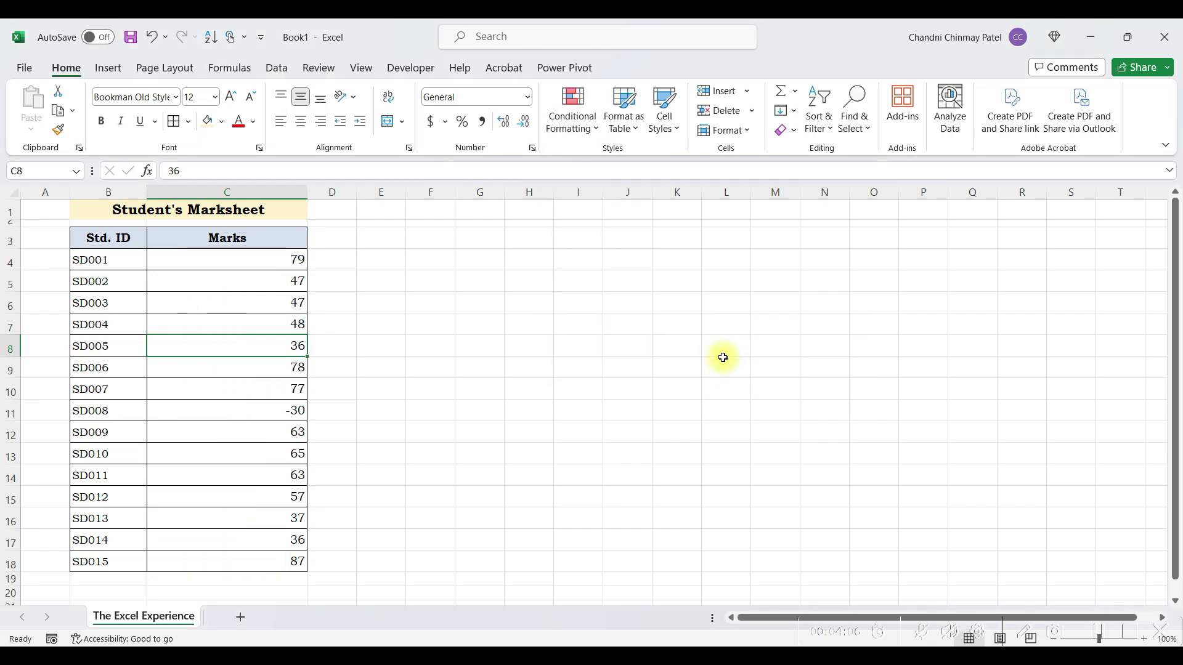
pyautogui.click(724, 361)
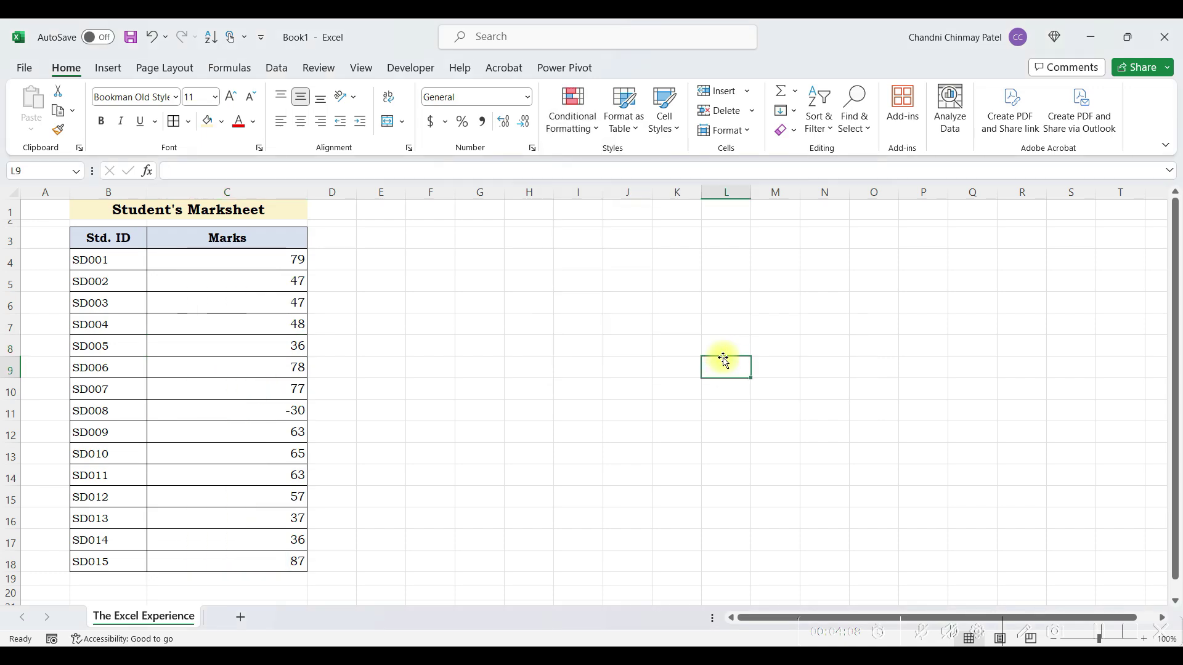